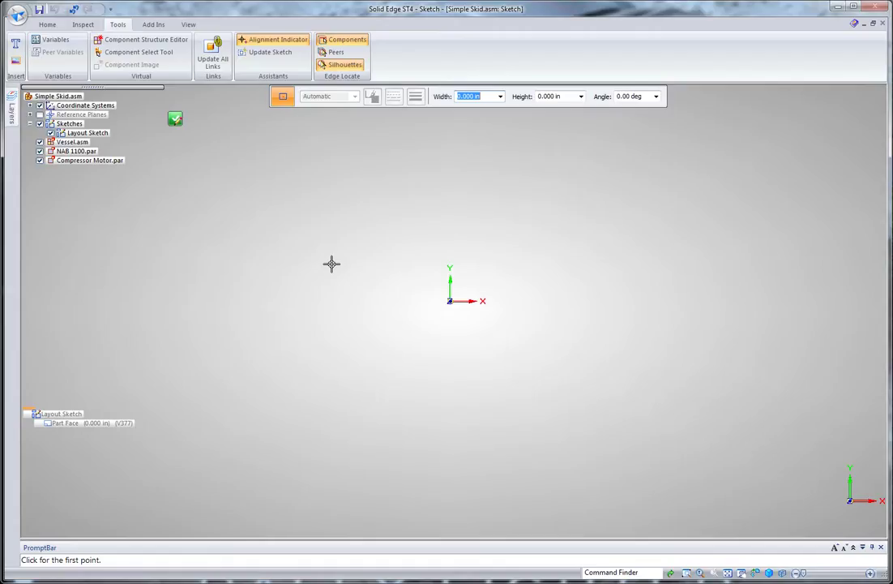
Step: Draw a rectangle by center on the origin, 200 in wide and 8 ft high
{"action": "right_click", "coordinate": [321, 330]}
{"action": "left_click", "coordinate": [347, 351]}
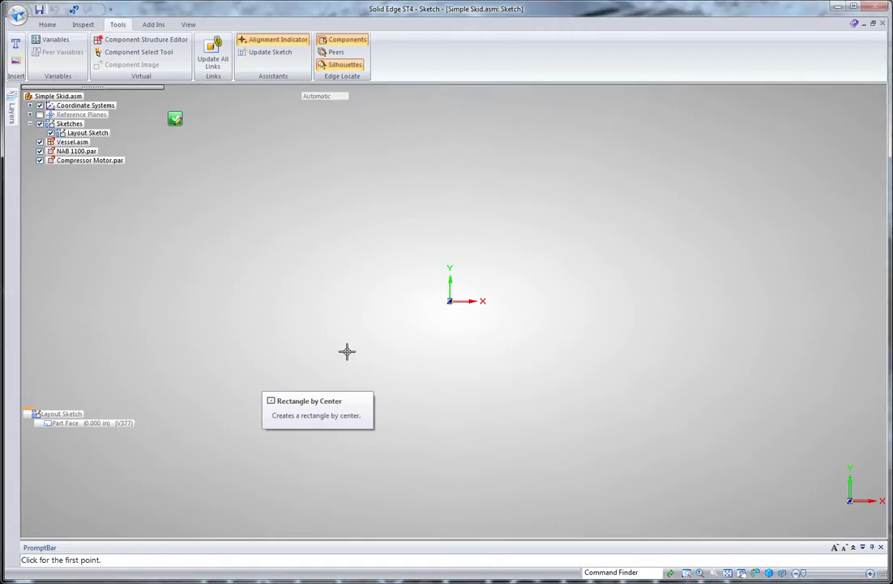
{"action": "left_click", "coordinate": [450, 302]}
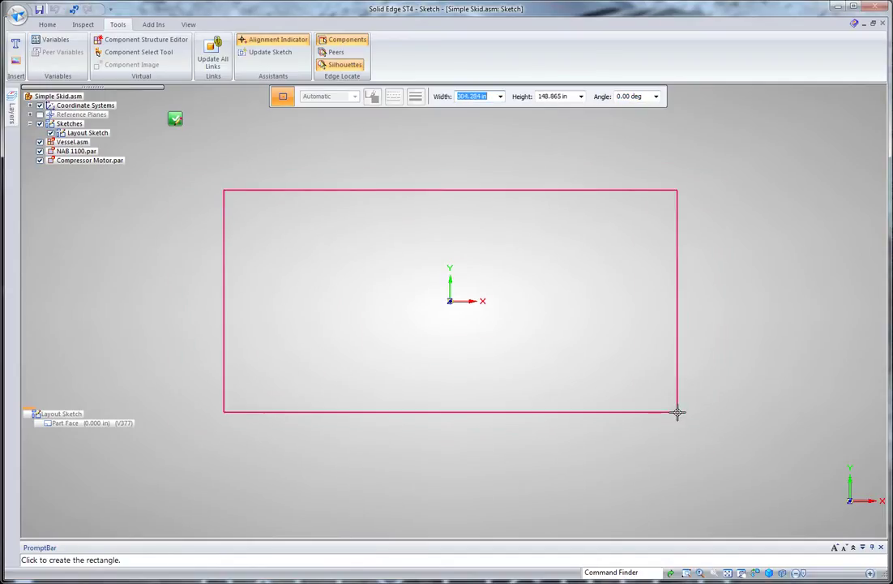
{"action": "type", "text": "200"}
{"action": "key", "text": "Tab"}
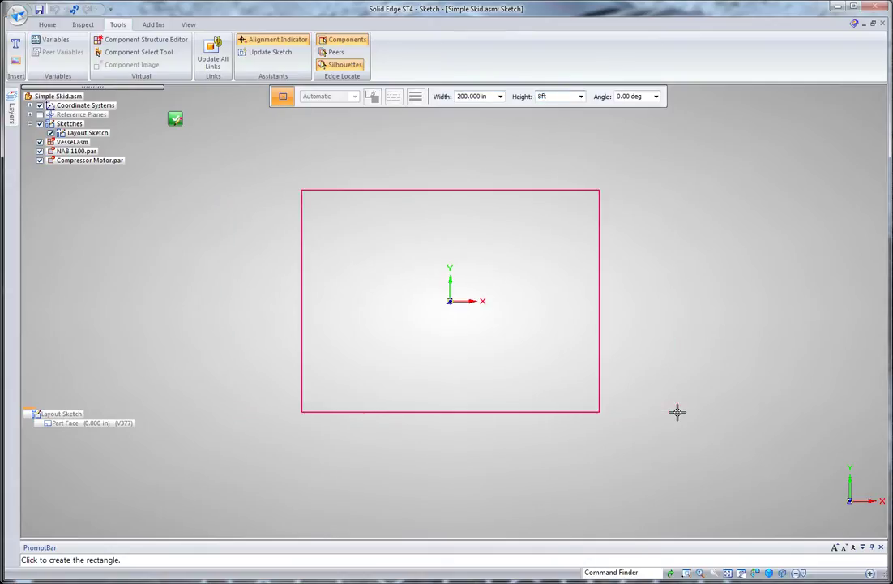
{"action": "key", "text": "Tab"}
{"action": "key", "text": "Return"}
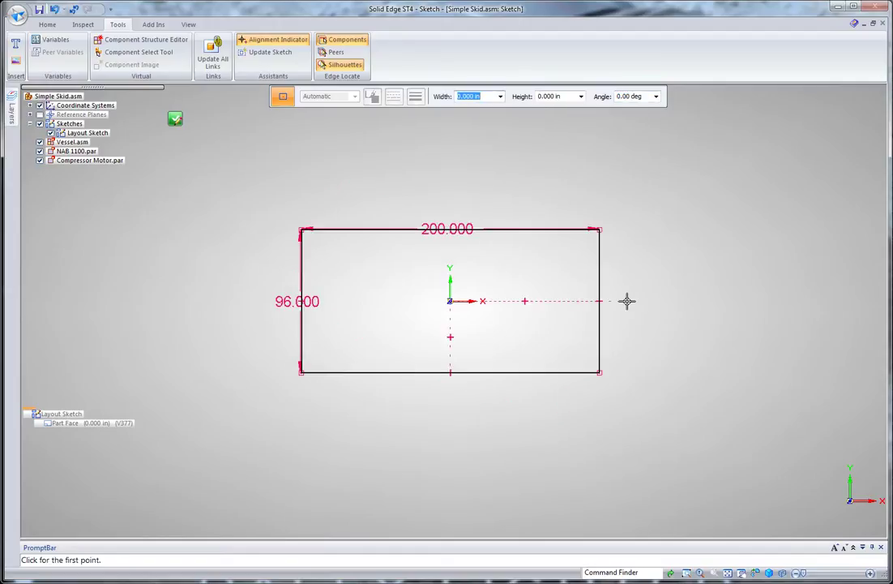
{"action": "key", "text": "Escape"}
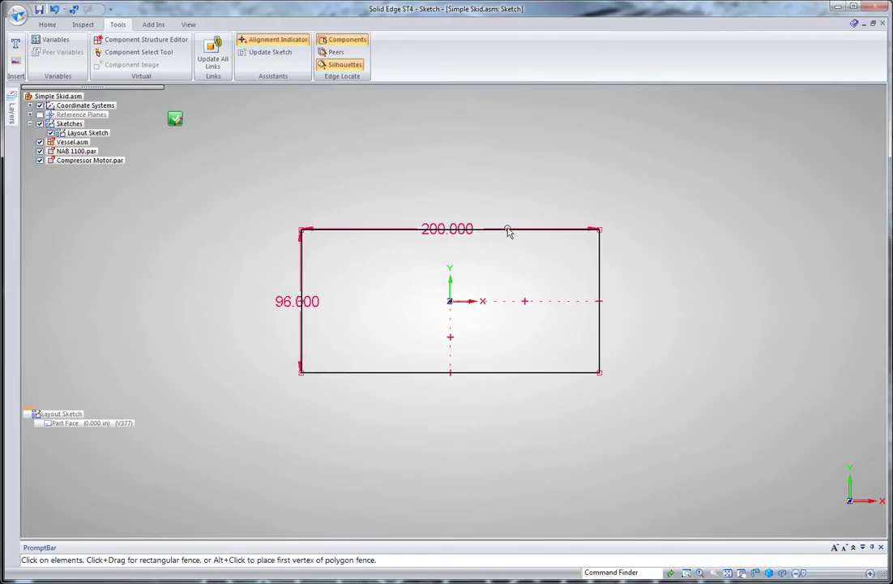
Step: Move the width dimension above the rectangle and the height dimension out to its left side
{"action": "left_click_drag", "start_coordinate": [508, 232], "coordinate": [515, 193]}
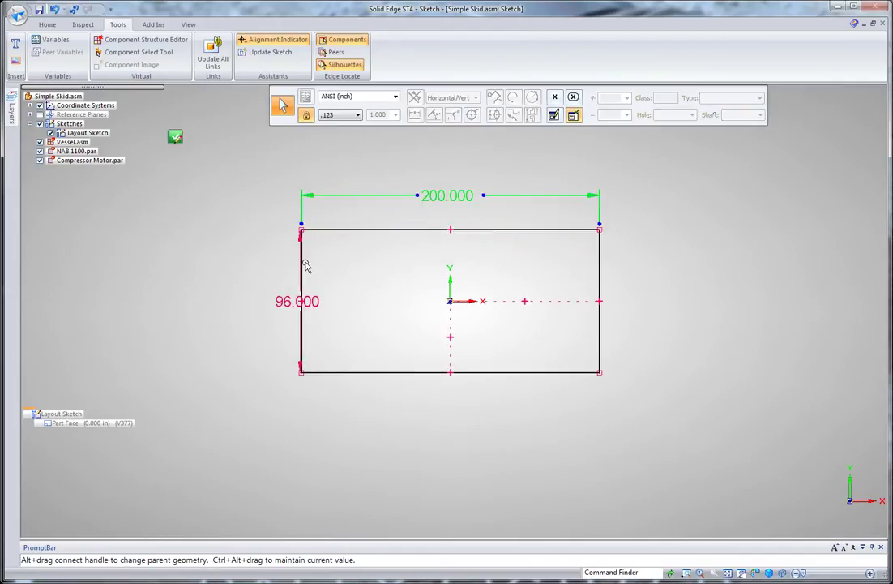
{"action": "left_click_drag", "start_coordinate": [300, 263], "coordinate": [268, 263]}
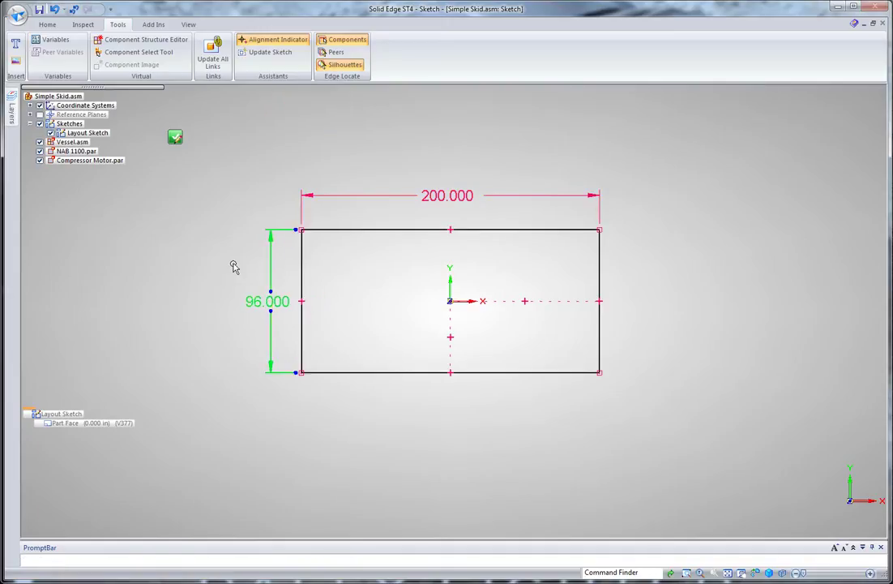
{"action": "left_click", "coordinate": [237, 266]}
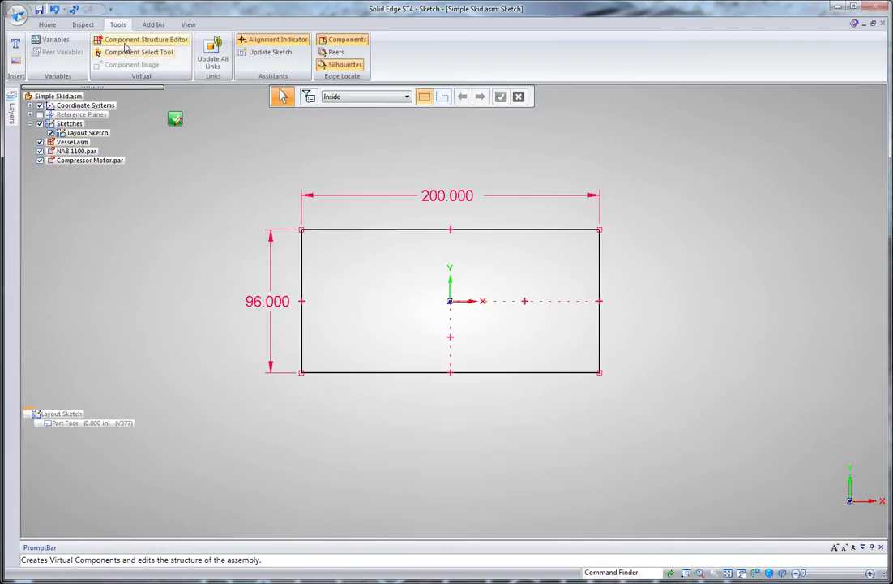
Step: Add the predefined Heat exchanger, Plate and Frame ASSY.asm from the Heat Exchangers folder to the virtual component structure of Simple Skid.asm
{"action": "left_click", "coordinate": [117, 40]}
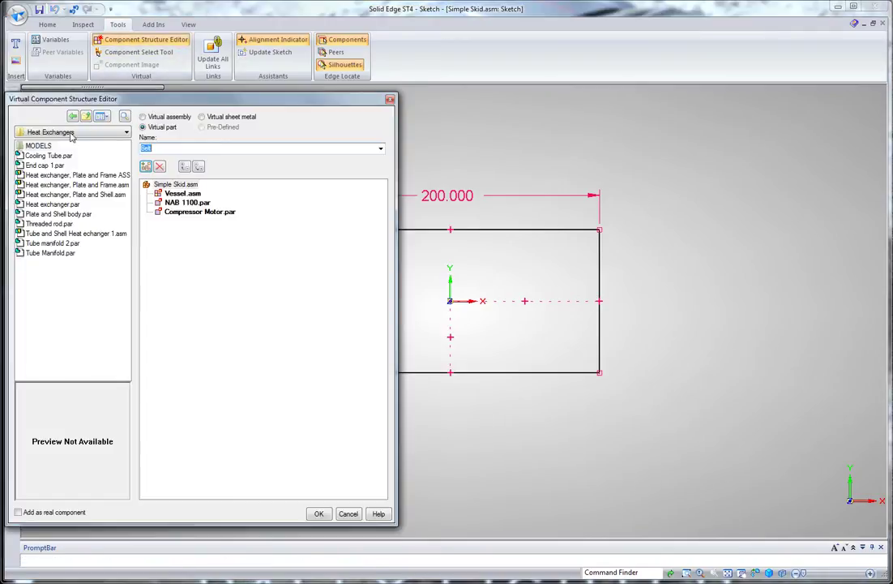
{"action": "left_click", "coordinate": [45, 195]}
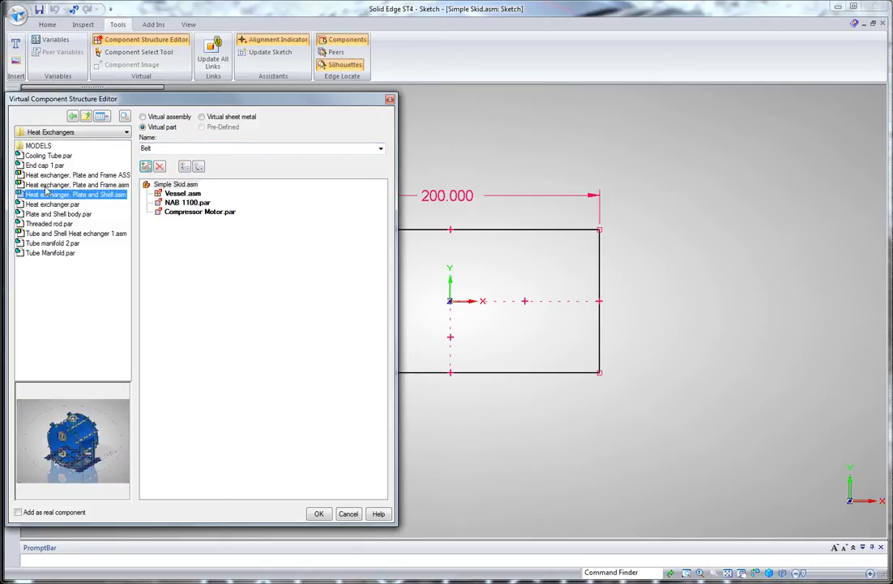
{"action": "left_click", "coordinate": [46, 186]}
{"action": "left_click", "coordinate": [54, 176]}
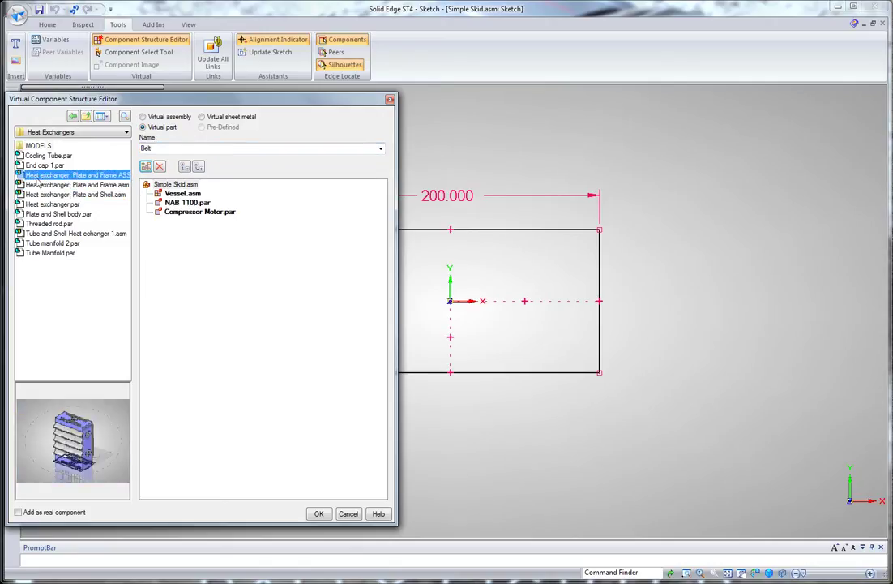
{"action": "left_click_drag", "start_coordinate": [36, 178], "coordinate": [120, 221]}
{"action": "left_click_drag", "start_coordinate": [193, 250], "coordinate": [201, 251]}
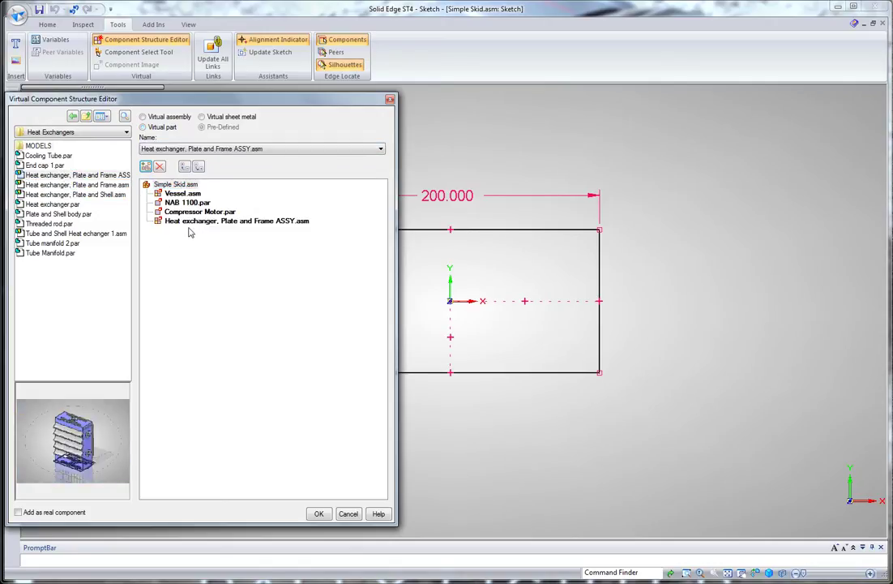
{"action": "left_click", "coordinate": [319, 514]}
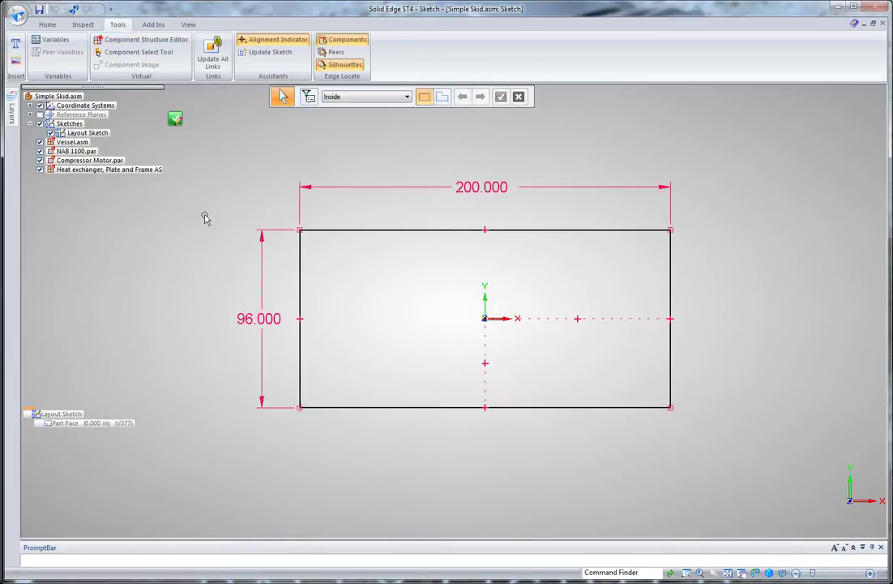
Step: Place the Top View component sketch of Vessel.asm near the rectangle's right end, rotated clockwise so its end nozzle points up
{"action": "left_click_drag", "start_coordinate": [74, 145], "coordinate": [467, 295]}
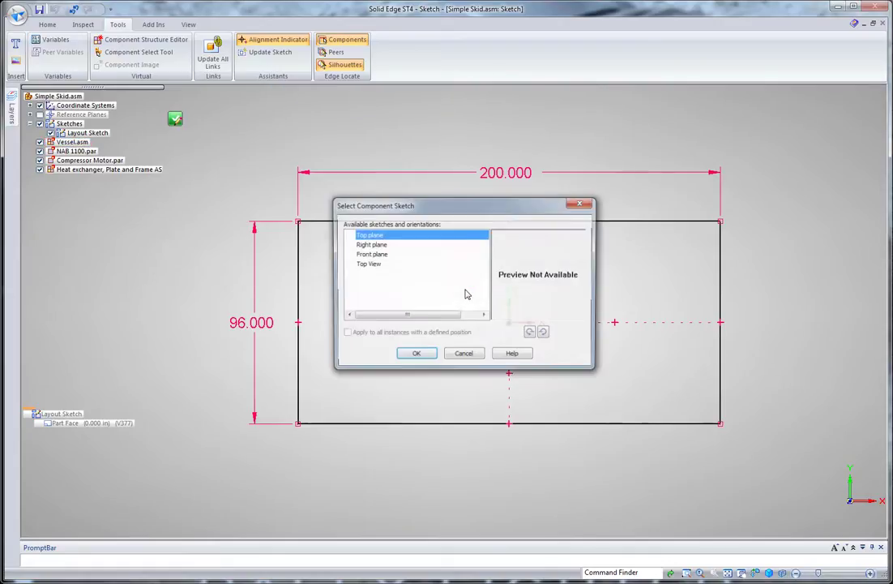
{"action": "left_click", "coordinate": [371, 264]}
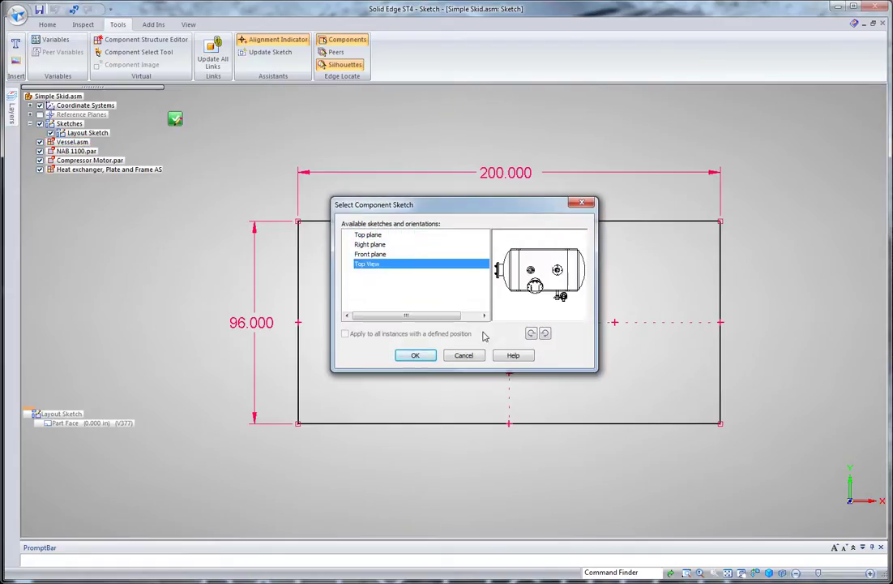
{"action": "left_click", "coordinate": [413, 356]}
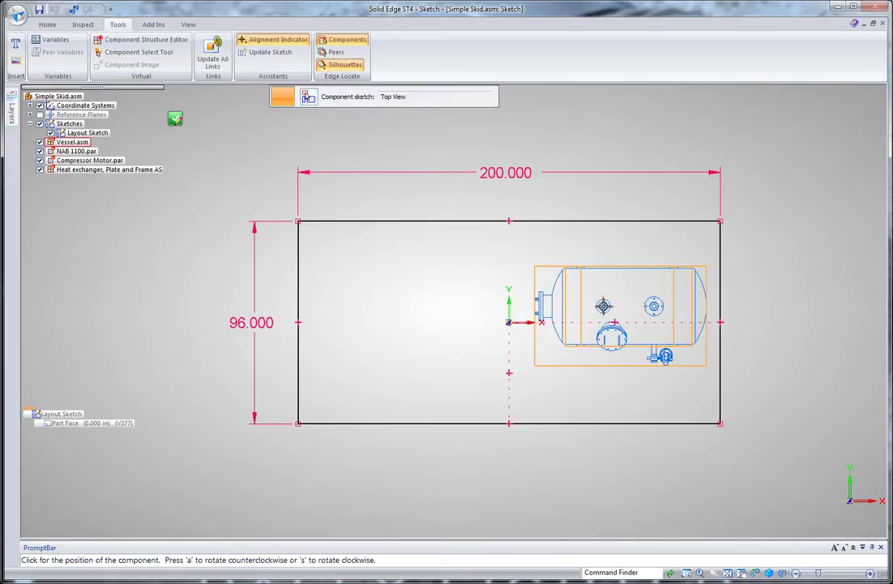
{"action": "key", "text": "s"}
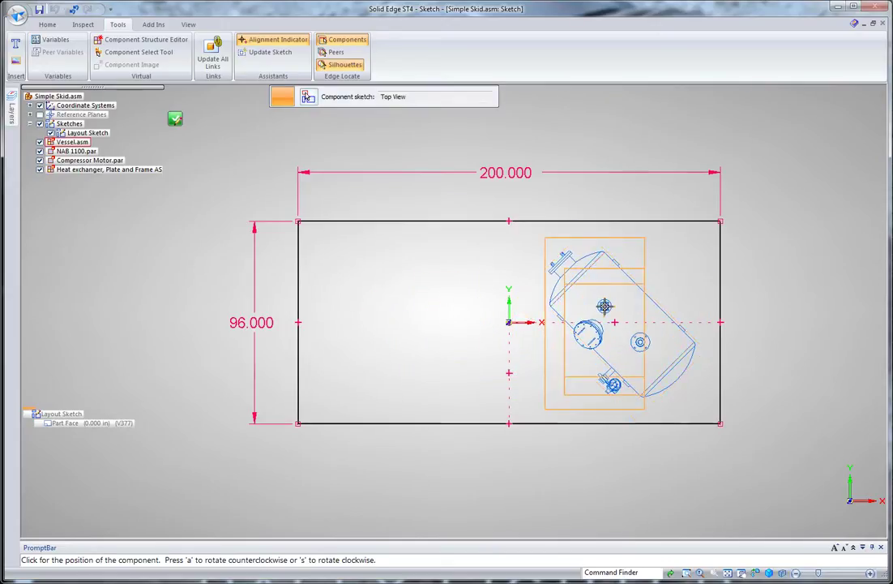
{"action": "left_click", "coordinate": [663, 306]}
Step: Align the midpoint of the vessel's left edge horizontally with the sketch origin using a Horizontal/Vertical relation
{"action": "scroll", "coordinate": [767, 335], "scroll_direction": "up", "scroll_amount": 4}
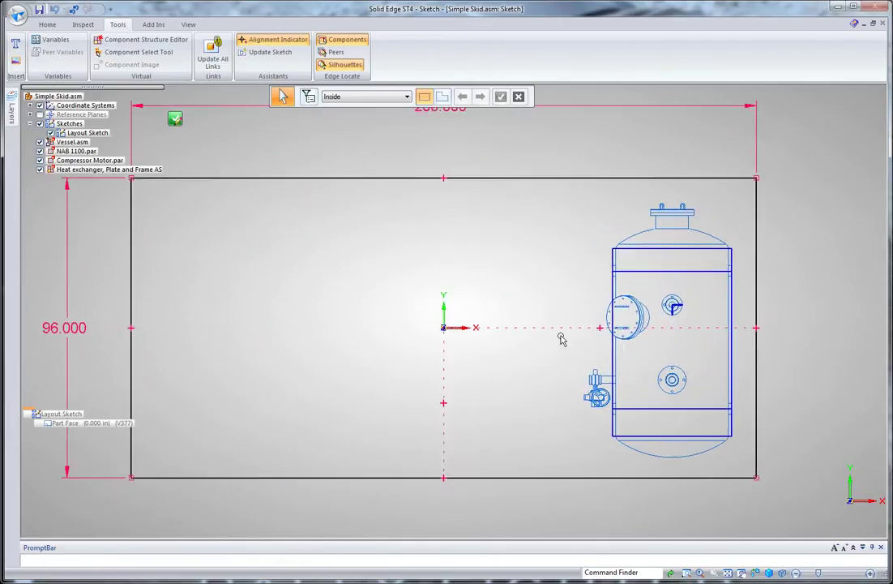
{"action": "right_click", "coordinate": [546, 290]}
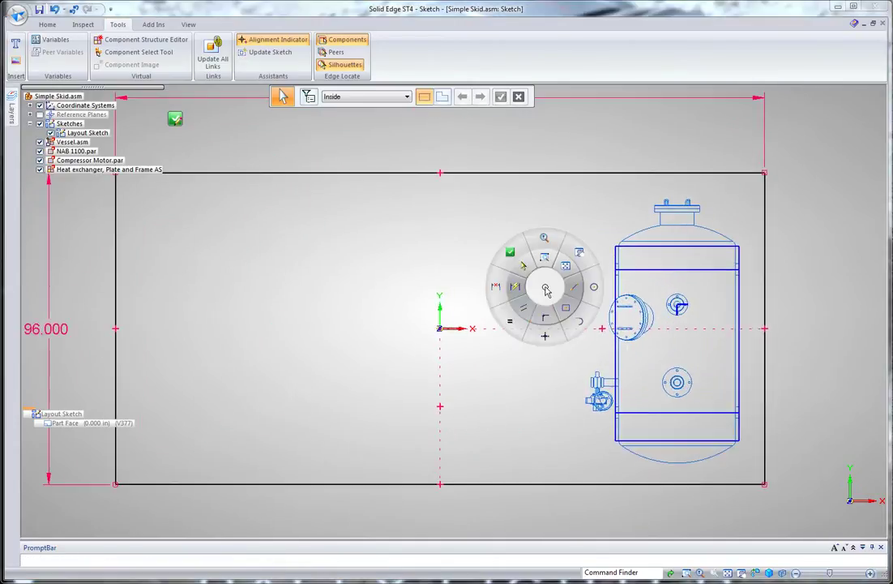
{"action": "left_click", "coordinate": [544, 336]}
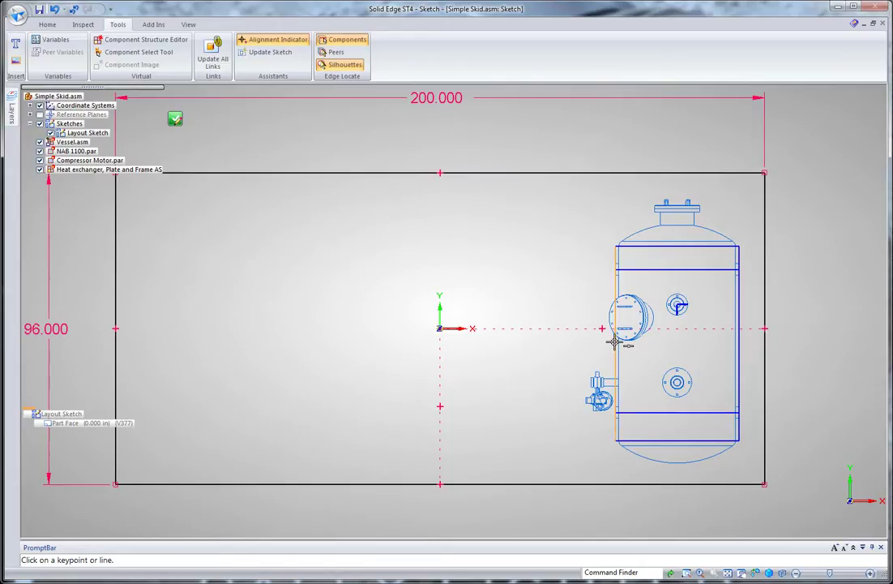
{"action": "left_click", "coordinate": [615, 342]}
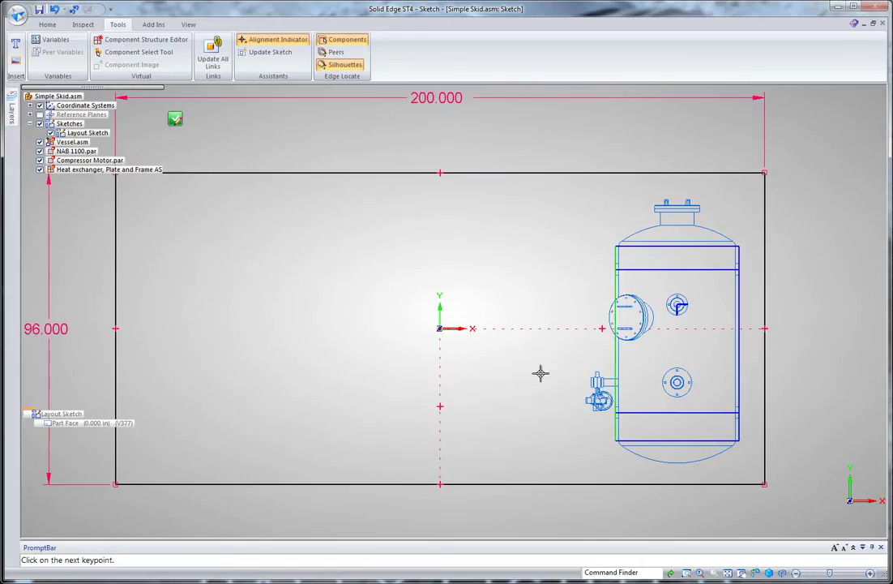
{"action": "left_click", "coordinate": [439, 328]}
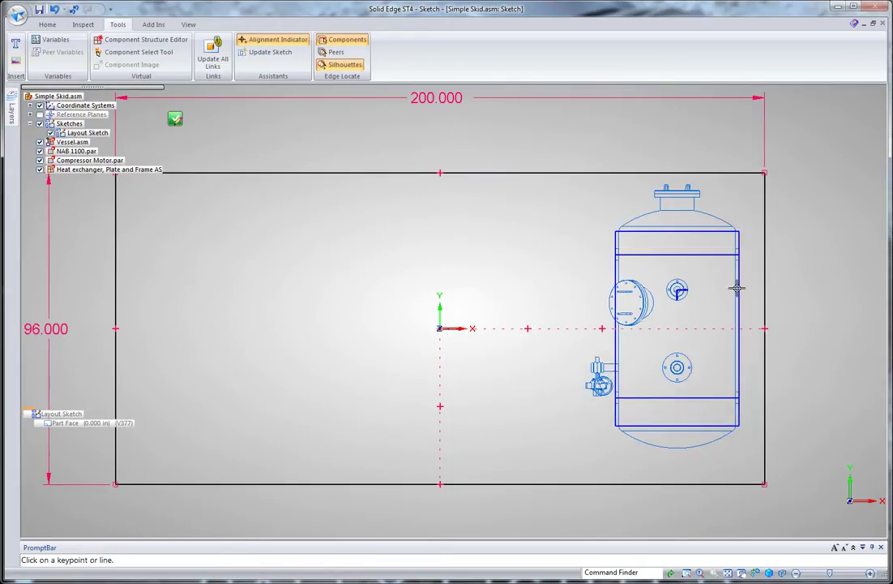
Step: Dimension the distance between the vessel's right edge and the rectangle's right edge and set it to 12 in
{"action": "right_click", "coordinate": [518, 248]}
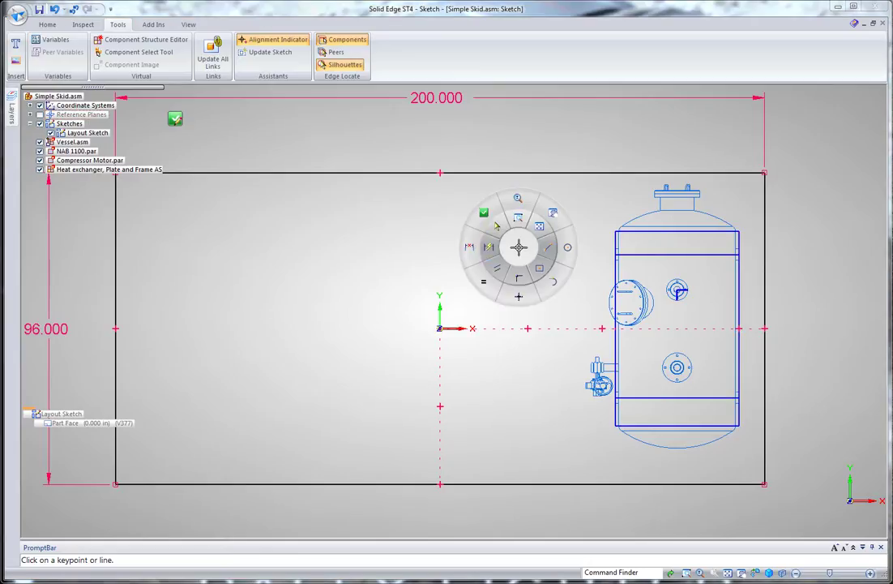
{"action": "left_click", "coordinate": [474, 247]}
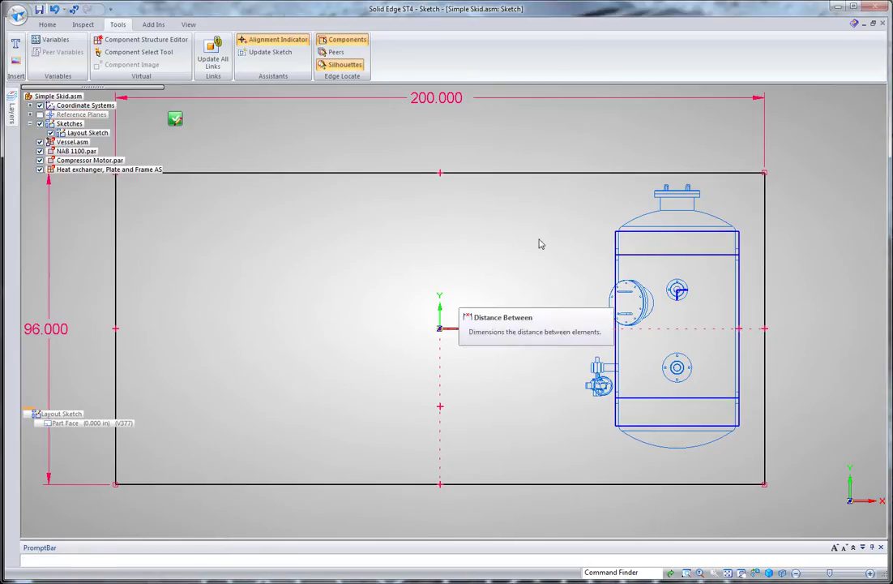
{"action": "left_click", "coordinate": [740, 280]}
{"action": "left_click", "coordinate": [766, 261]}
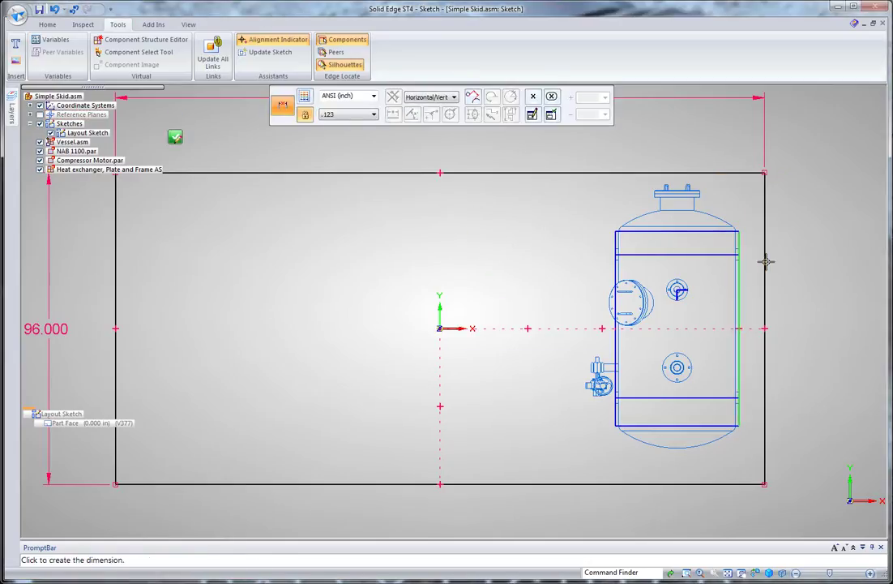
{"action": "left_click", "coordinate": [809, 158]}
{"action": "key", "text": "Return"}
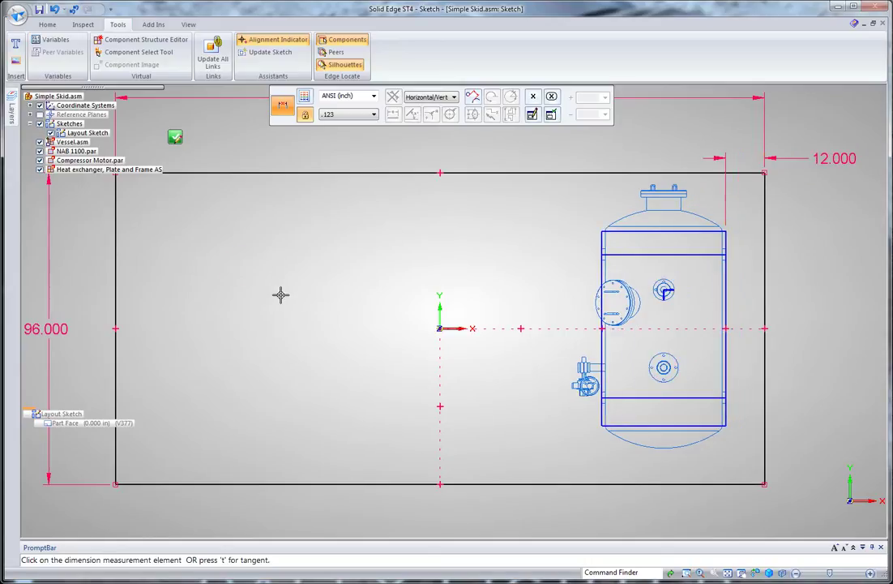
{"action": "key", "text": "Escape"}
Step: Place the Top View component sketch of NAB 1100.par in the upper middle of the rectangle, rotated so its shaft points left
{"action": "mouse_move", "coordinate": [76, 150]}
{"action": "left_mouse_down"}
{"action": "mouse_move", "coordinate": [229, 213]}
{"action": "mouse_move", "coordinate": [389, 231]}
{"action": "left_mouse_up"}
{"action": "left_click", "coordinate": [371, 264]}
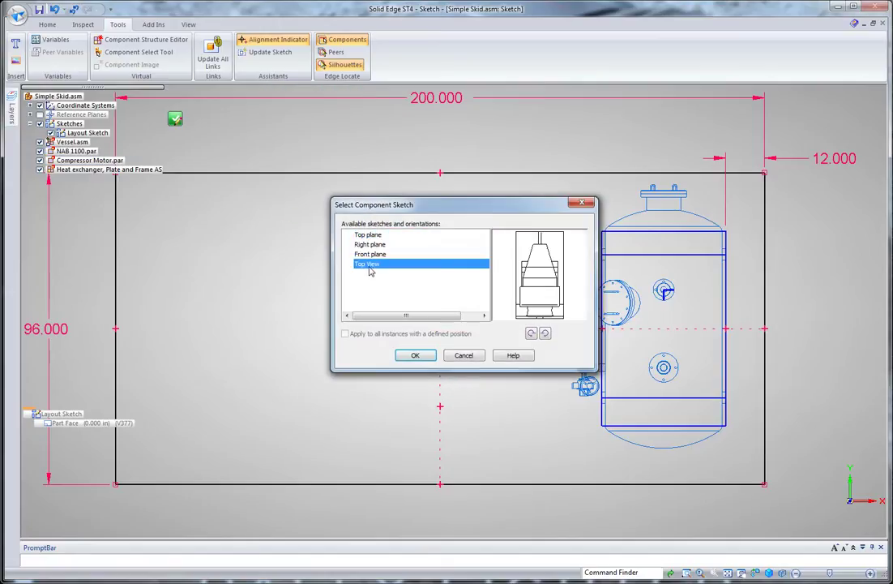
{"action": "left_click", "coordinate": [415, 356]}
{"action": "key", "text": "a"}
{"action": "key", "text": "a"}
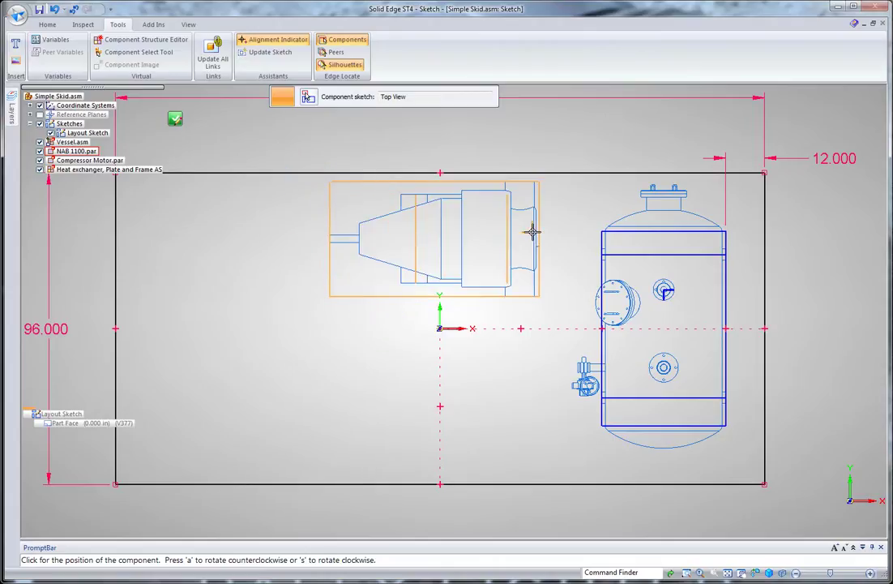
{"action": "left_click", "coordinate": [531, 232]}
Step: Place the Top View component sketch of Compressor Motor.par left of the NAB 1100, rotated so its tapered end faces the compressor shaft
{"action": "left_click_drag", "start_coordinate": [77, 161], "coordinate": [248, 274]}
{"action": "left_click", "coordinate": [366, 263]}
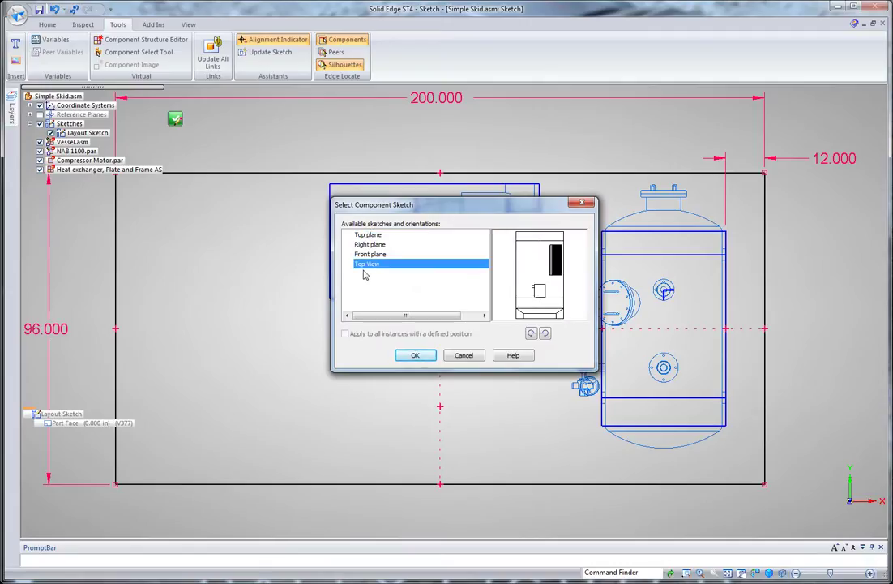
{"action": "left_click", "coordinate": [415, 355]}
{"action": "key", "text": "s"}
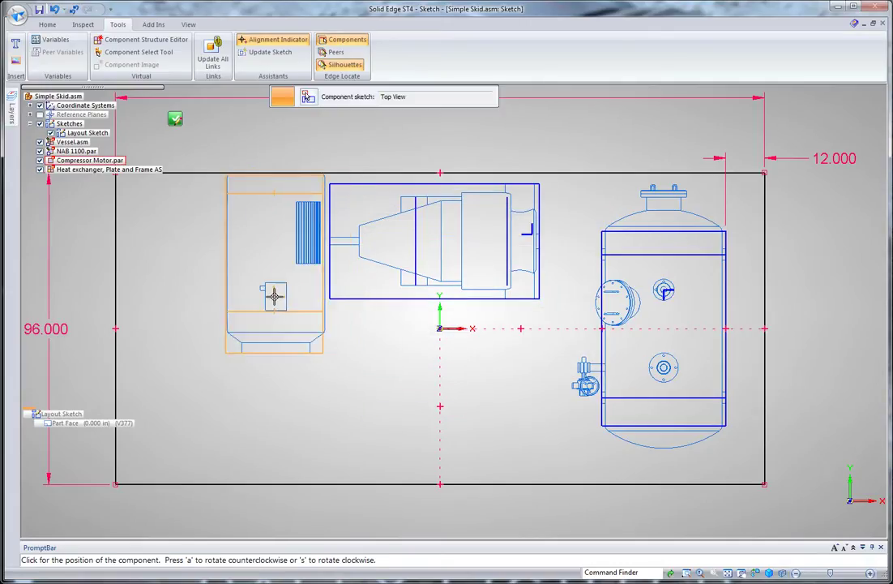
{"action": "key", "text": "a"}
{"action": "key", "text": "a"}
{"action": "key", "text": "a"}
{"action": "left_click", "coordinate": [227, 259]}
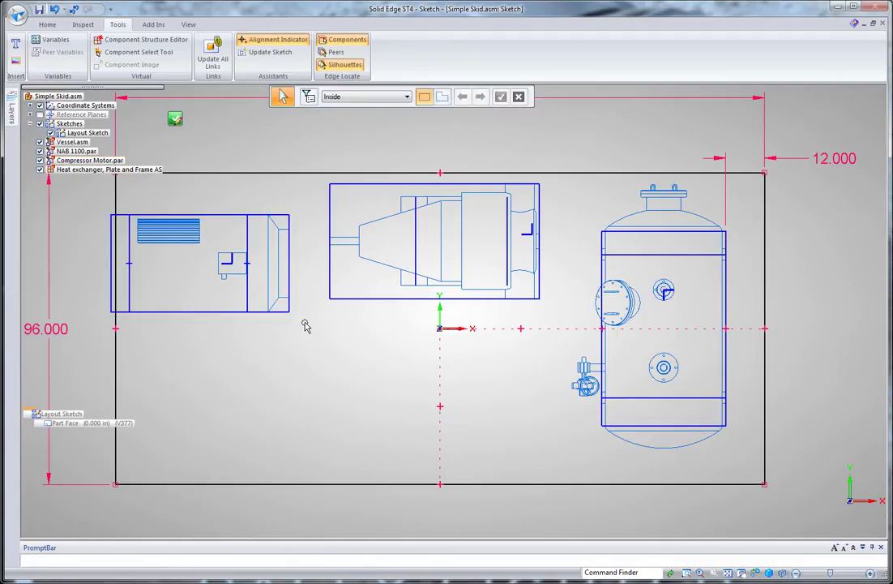
Step: Connect the midpoint of the motor's right edge to the end of the NAB 1100 compressor's shaft
{"action": "right_click", "coordinate": [305, 323]}
{"action": "right_click", "coordinate": [305, 348]}
{"action": "left_click", "coordinate": [309, 316]}
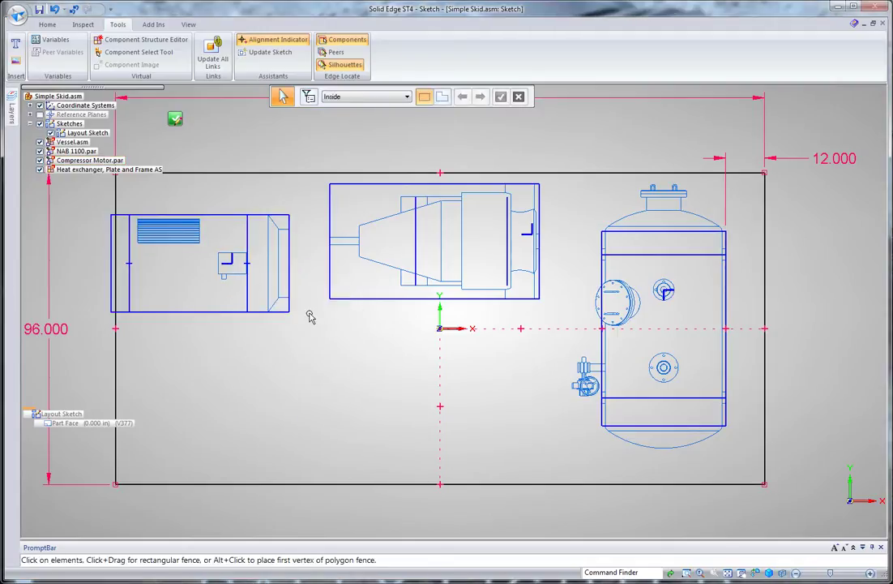
{"action": "right_click", "coordinate": [309, 316]}
{"action": "left_click", "coordinate": [309, 343]}
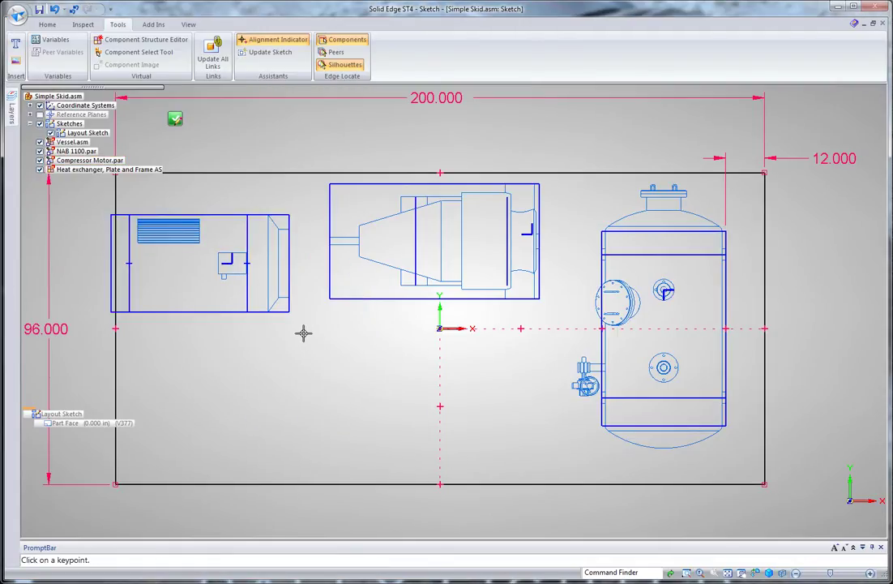
{"action": "left_click", "coordinate": [290, 264]}
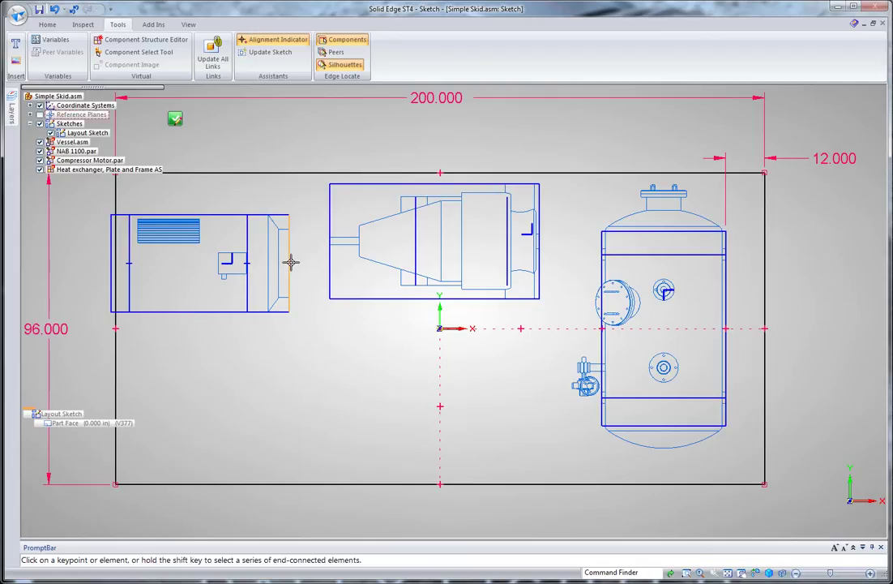
{"action": "left_click", "coordinate": [330, 241]}
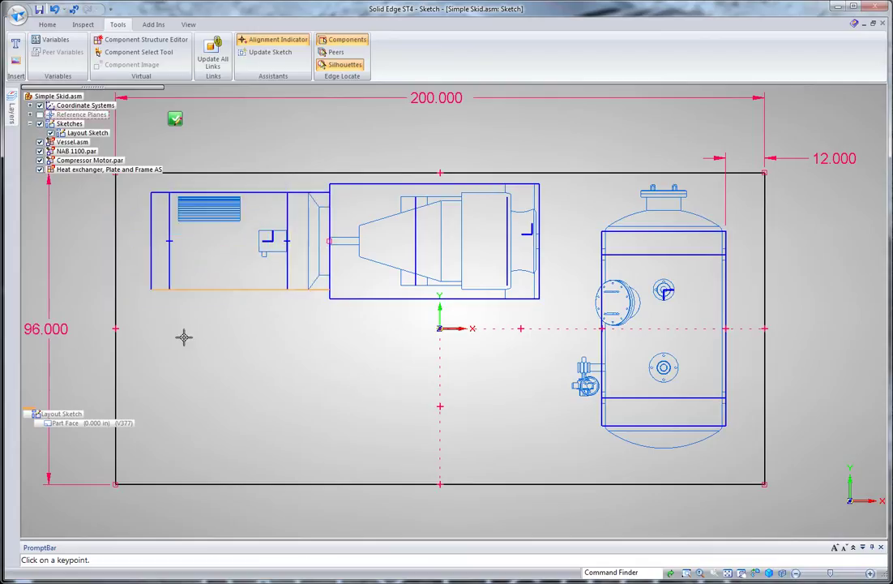
Step: Place the Sketch_1 component sketch of the plate and frame heat exchanger below the motor, rotated 90 degrees counterclockwise so it stands upright
{"action": "key", "text": "Escape"}
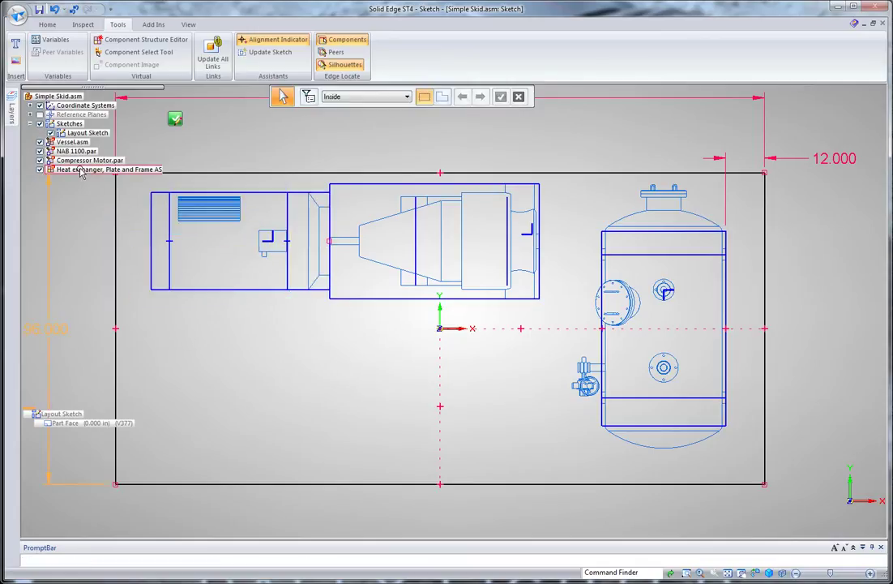
{"action": "mouse_move", "coordinate": [81, 172]}
{"action": "left_mouse_down"}
{"action": "mouse_move", "coordinate": [139, 188]}
{"action": "mouse_move", "coordinate": [182, 318]}
{"action": "mouse_move", "coordinate": [291, 303]}
{"action": "left_mouse_up"}
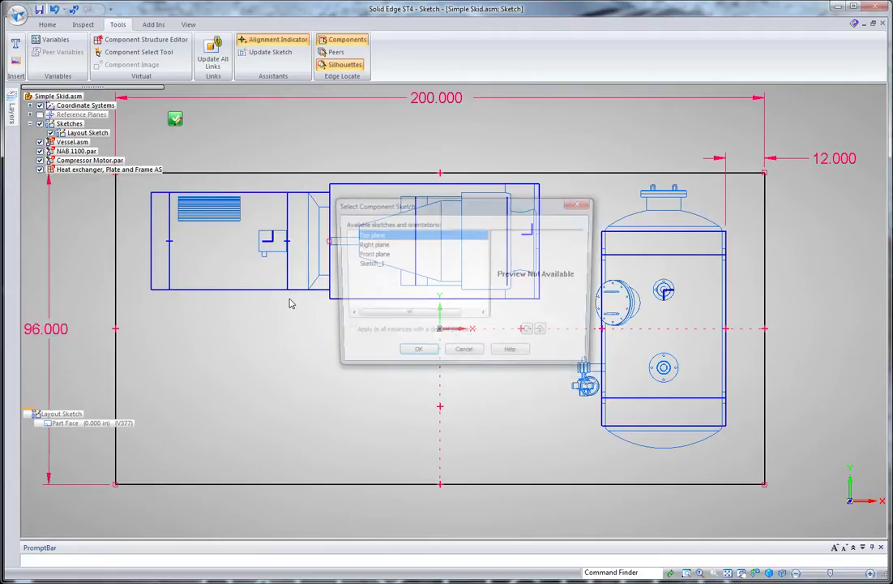
{"action": "left_click", "coordinate": [366, 263]}
{"action": "left_click", "coordinate": [415, 355]}
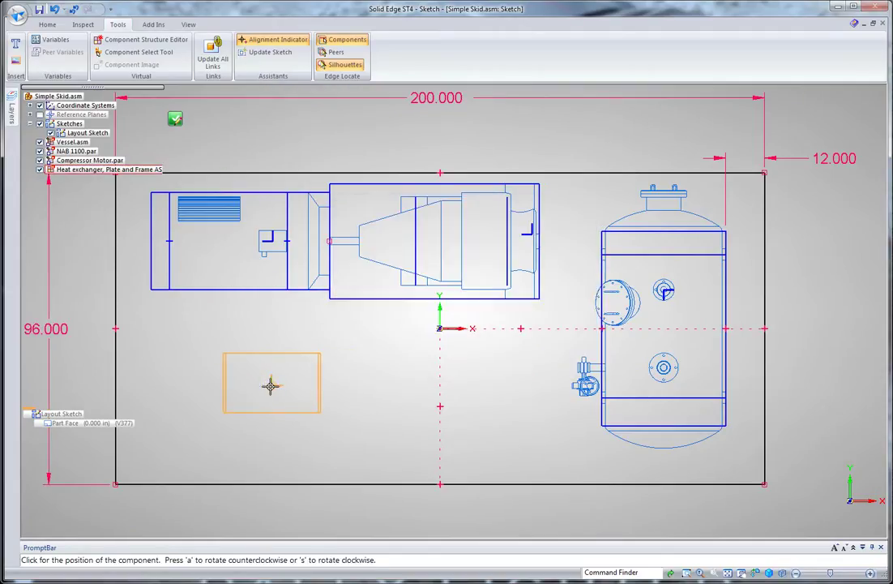
{"action": "key", "text": "a"}
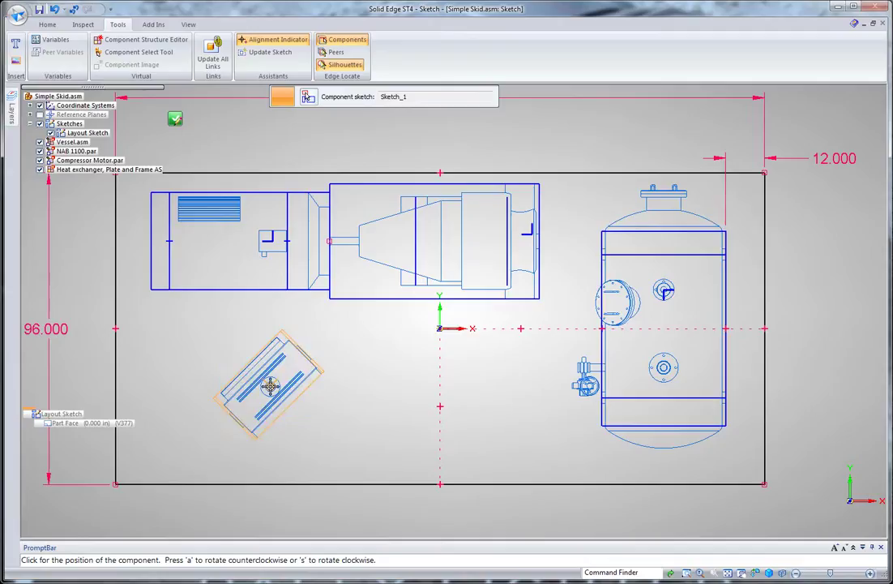
{"action": "key", "text": "a"}
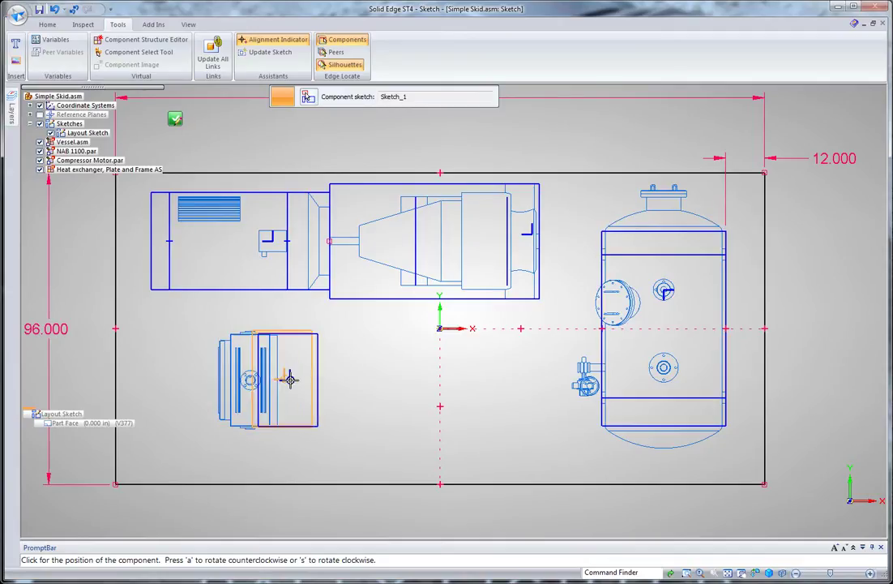
{"action": "left_click", "coordinate": [282, 379]}
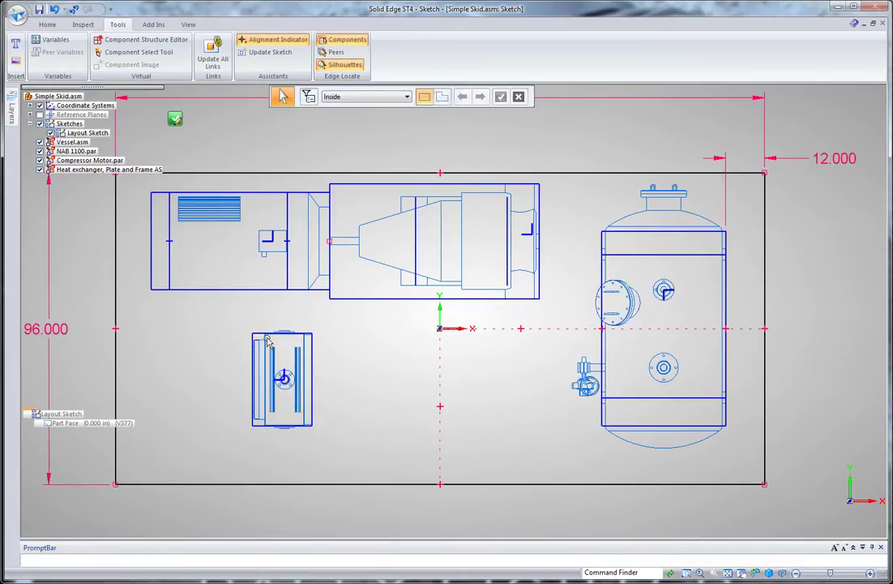
Step: Draw two vertical lines aligned with the motor's two mounting lines, each running from the base rectangle's upper edge to its lower edge
{"action": "right_click", "coordinate": [195, 377]}
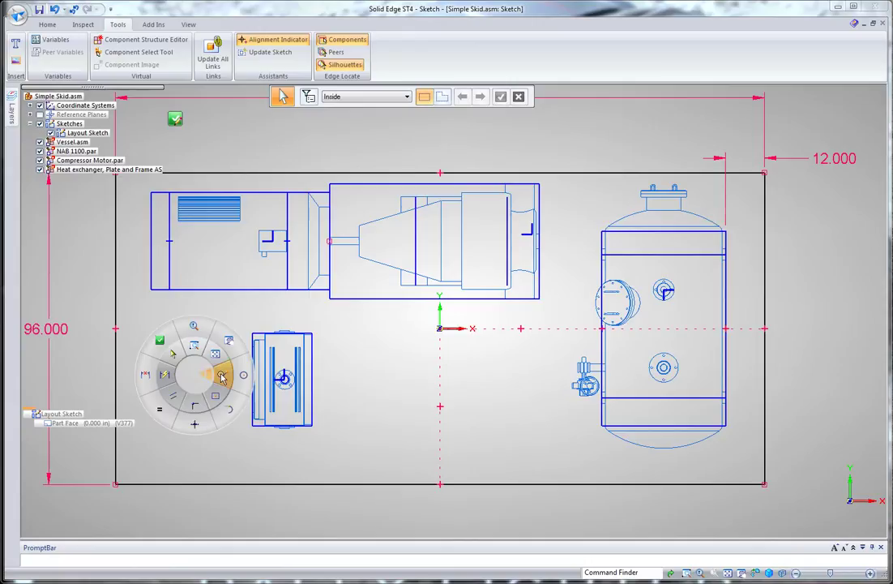
{"action": "left_click", "coordinate": [222, 377]}
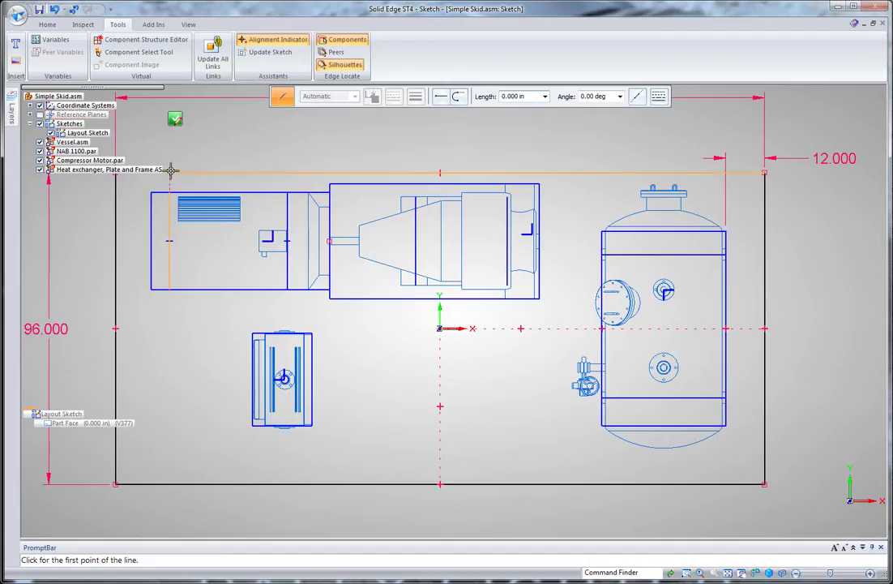
{"action": "left_click", "coordinate": [170, 171]}
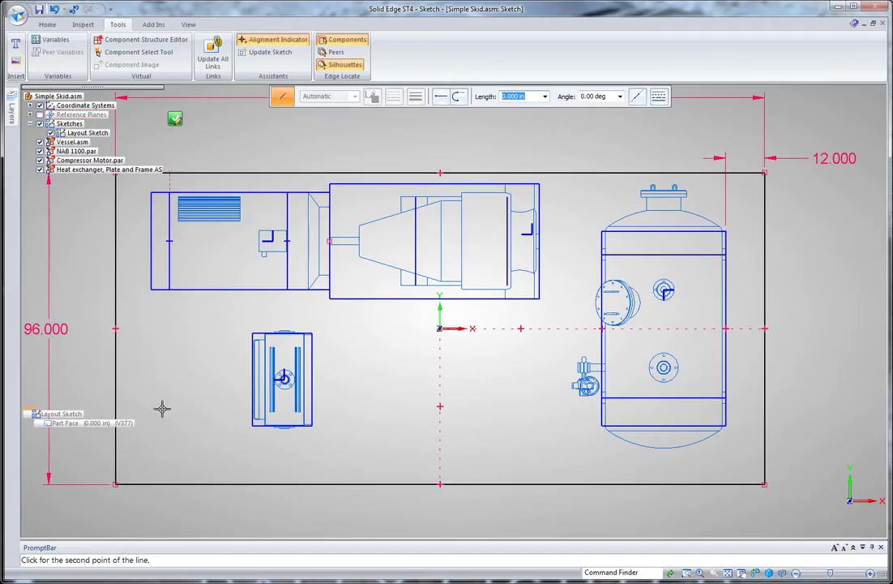
{"action": "left_click", "coordinate": [169, 484]}
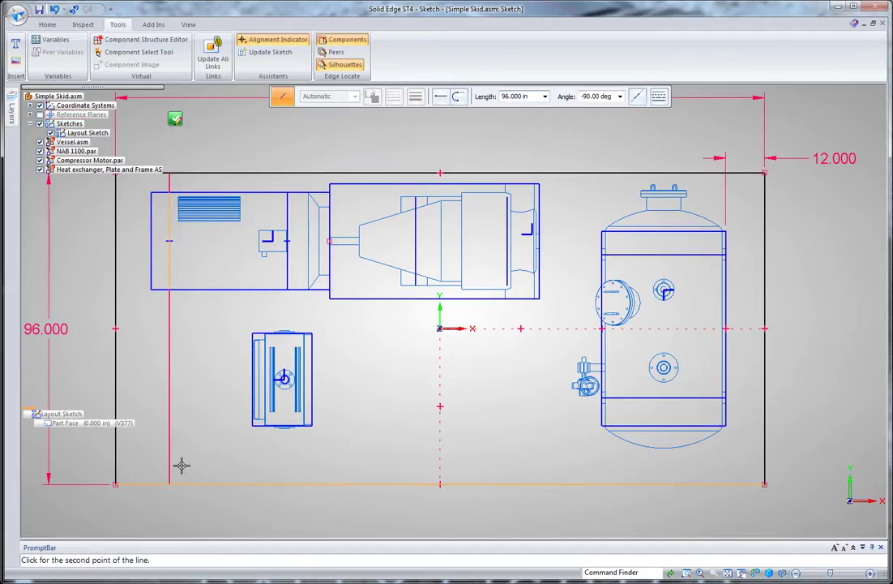
{"action": "right_click", "coordinate": [219, 355]}
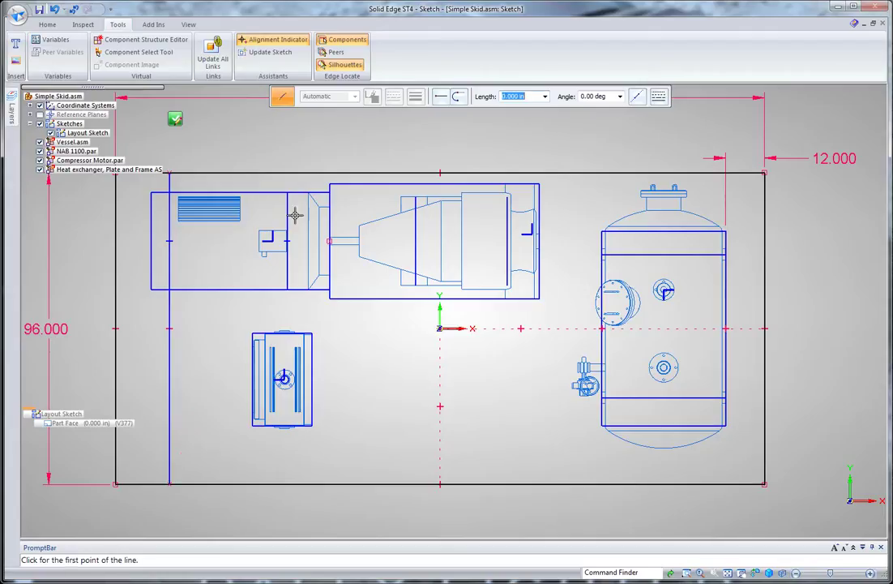
{"action": "left_click", "coordinate": [286, 172]}
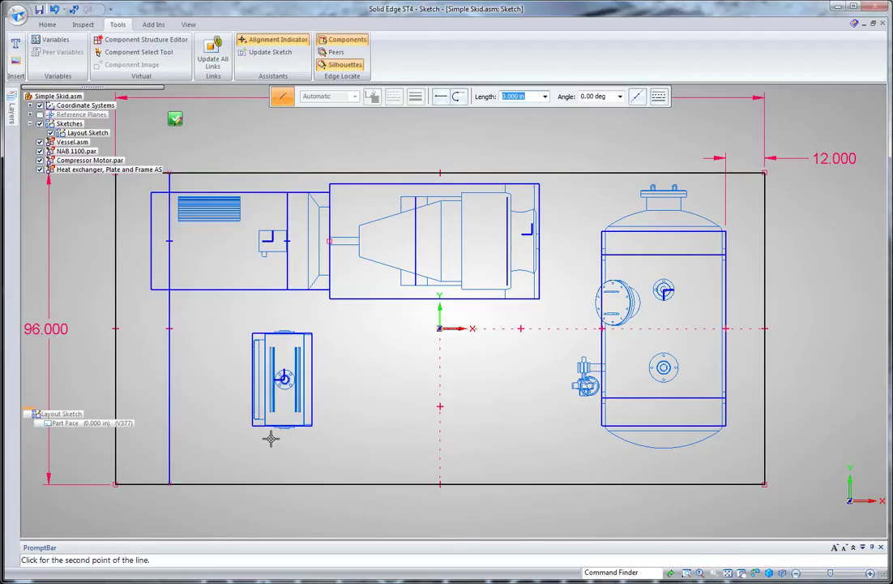
{"action": "left_click", "coordinate": [287, 484]}
{"action": "right_click", "coordinate": [398, 230]}
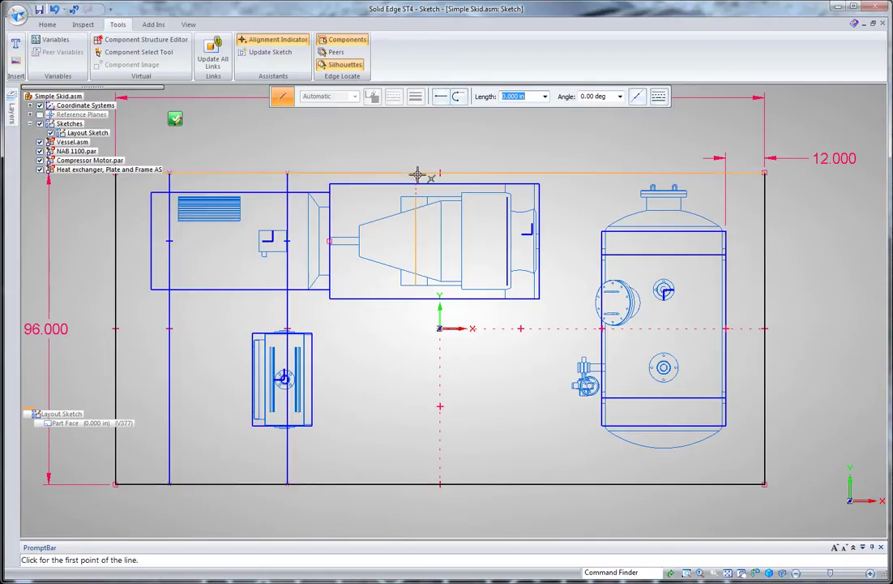
Step: Draw two more full-height vertical lines across the base rectangle, aligned with the NAB 1100 compressor's two mounting lines
{"action": "left_click", "coordinate": [416, 174]}
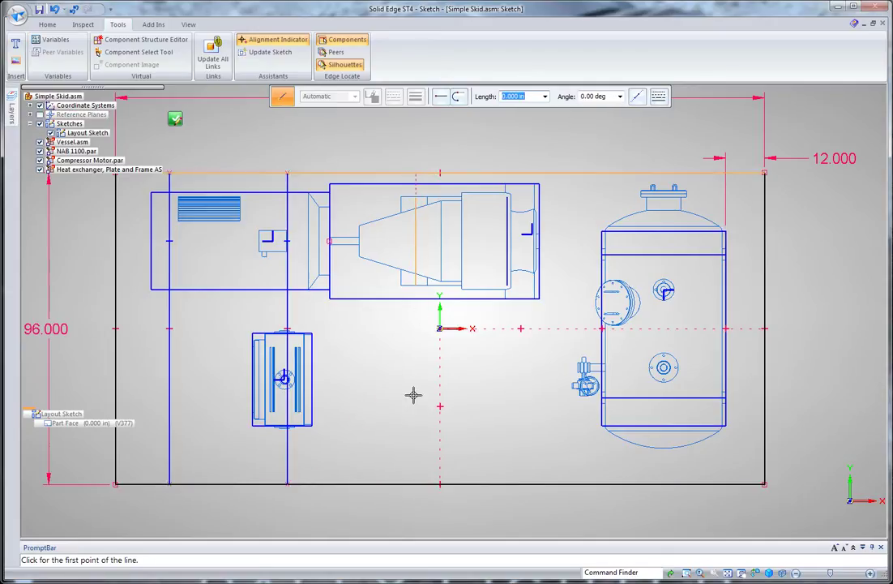
{"action": "left_click", "coordinate": [416, 483]}
{"action": "right_click", "coordinate": [509, 203]}
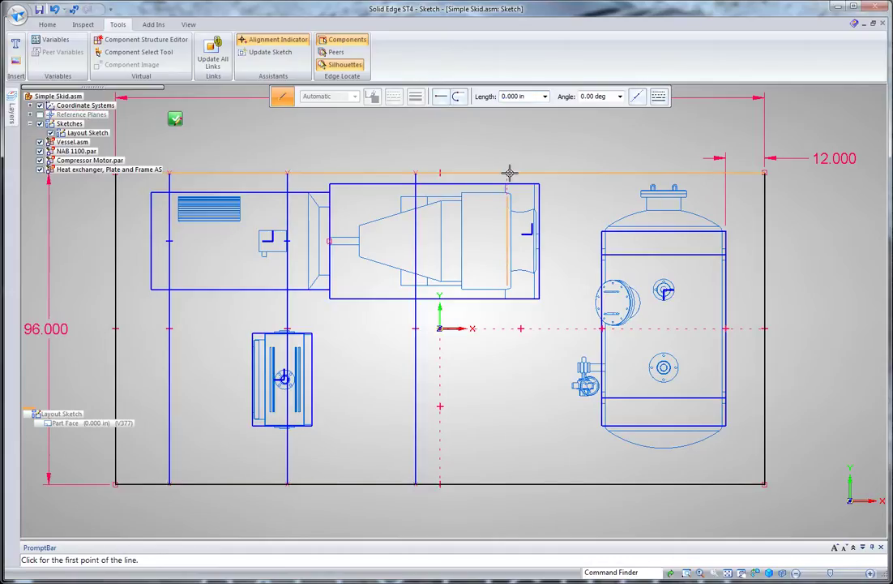
{"action": "left_click", "coordinate": [508, 174]}
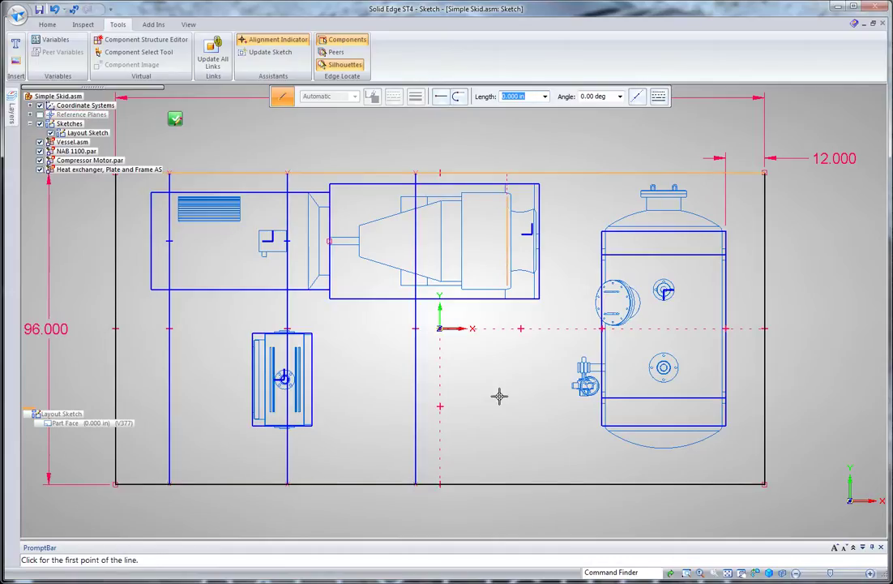
{"action": "left_click", "coordinate": [508, 483]}
{"action": "right_click", "coordinate": [543, 381]}
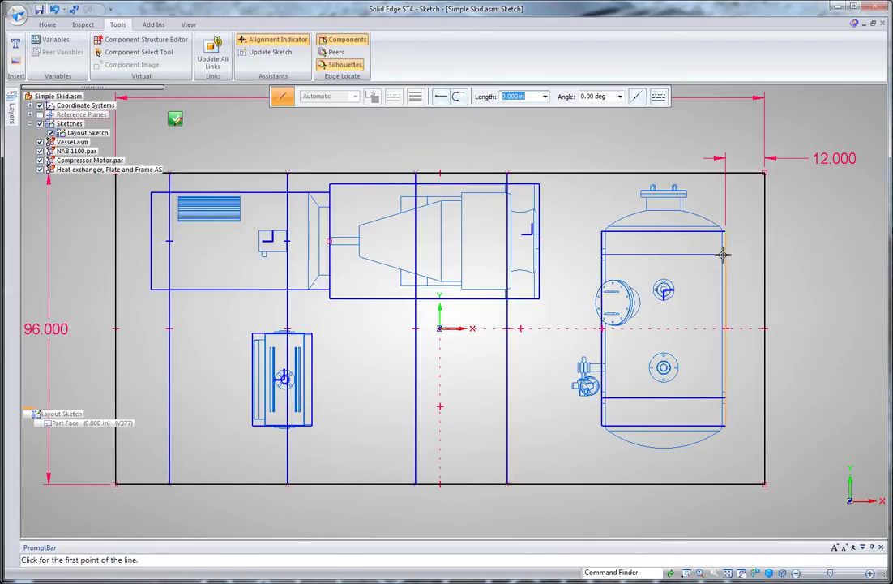
Step: Draw two horizontal lines aligned with the vessel's two support lines, from the rectangle's right edge to the rightmost vertical line
{"action": "left_click", "coordinate": [766, 256]}
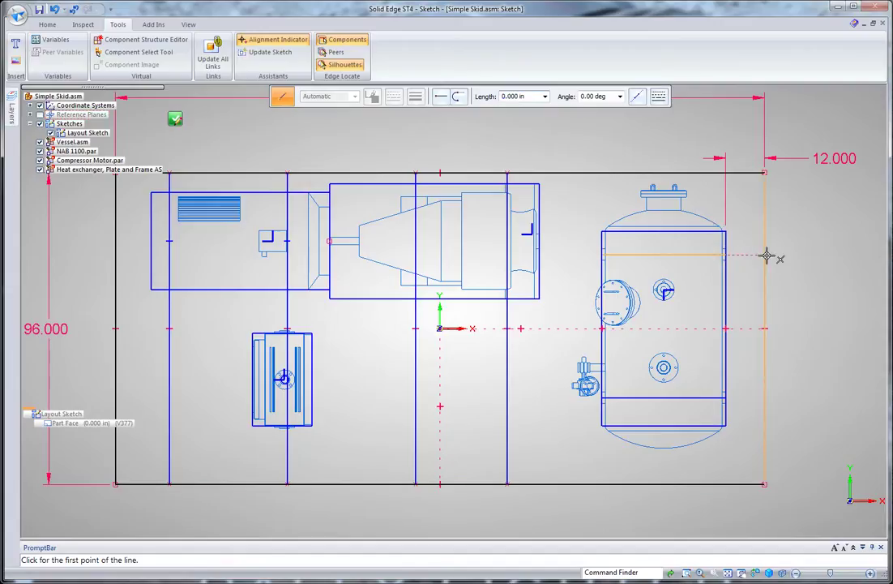
{"action": "left_click", "coordinate": [508, 255]}
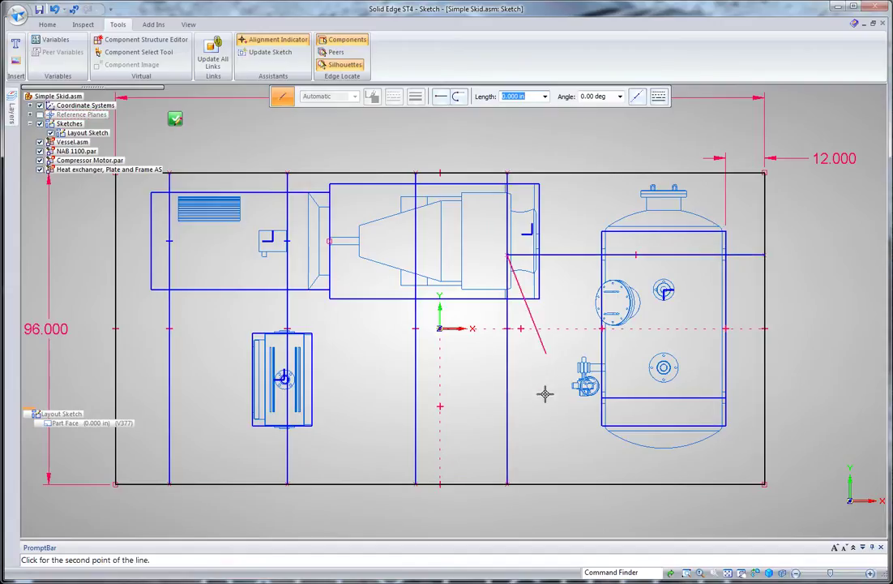
{"action": "right_click", "coordinate": [732, 344]}
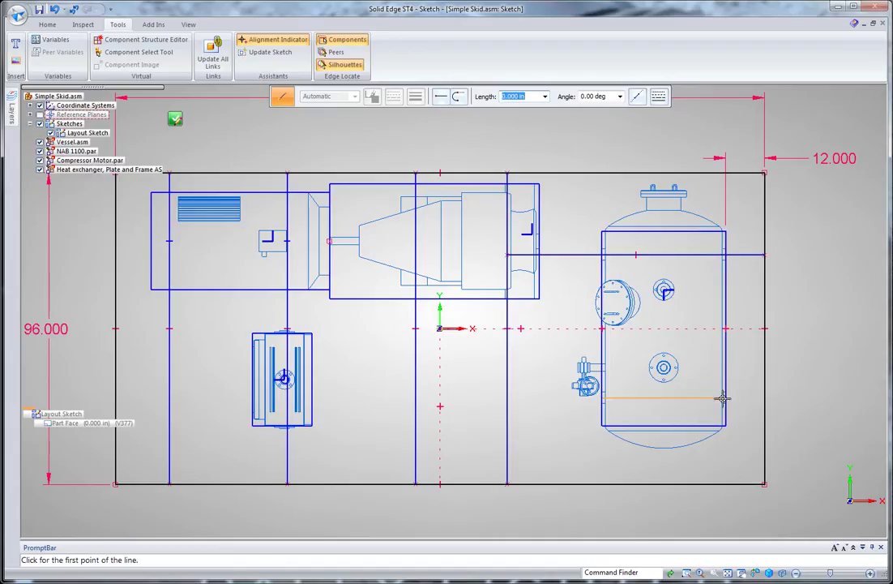
{"action": "left_click", "coordinate": [764, 397]}
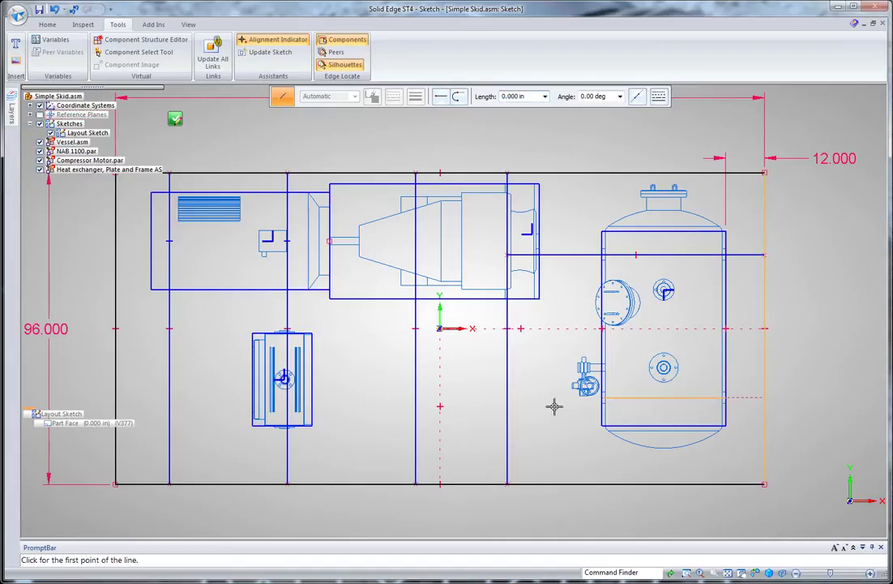
{"action": "left_click", "coordinate": [507, 397]}
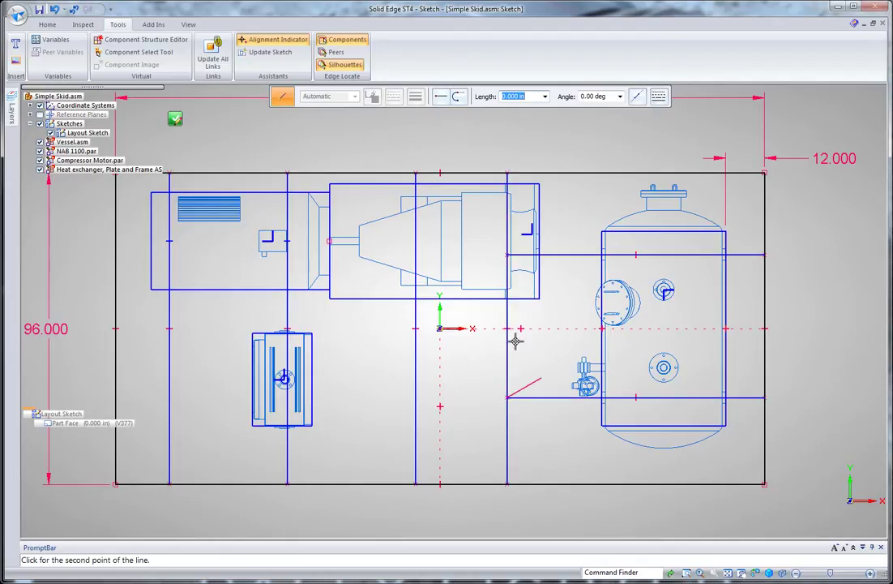
{"action": "right_click", "coordinate": [454, 389]}
Step: Close and finish the Layout Sketch, and open the Frame Design environment
{"action": "left_click", "coordinate": [176, 120]}
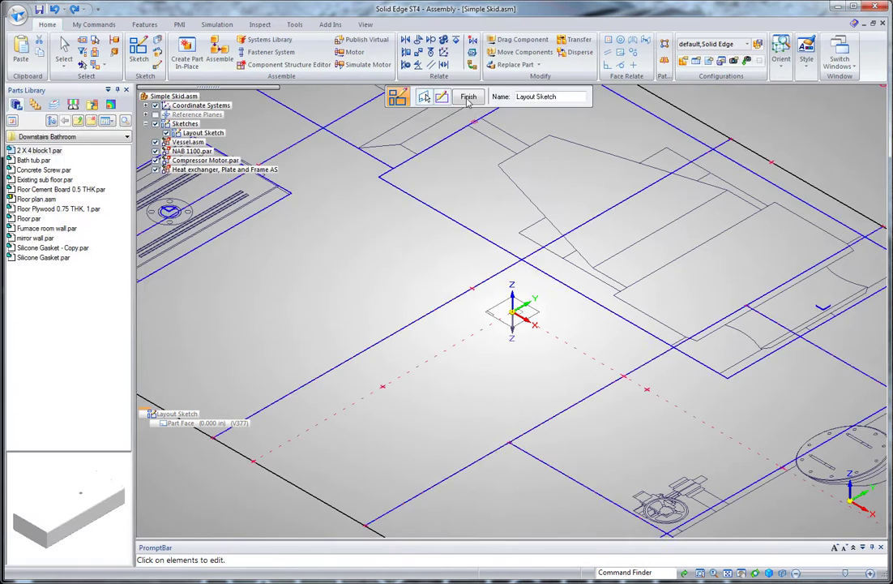
{"action": "left_click", "coordinate": [467, 98]}
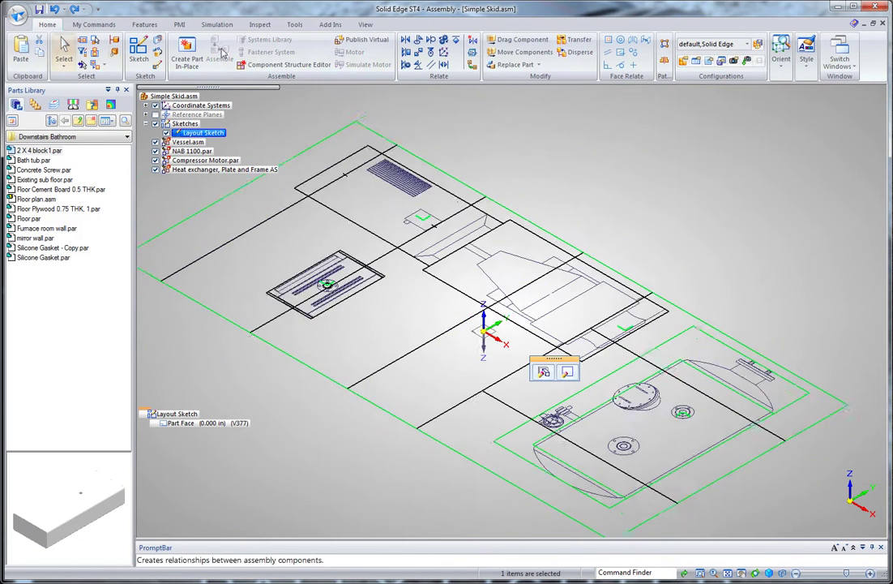
{"action": "left_click", "coordinate": [294, 25]}
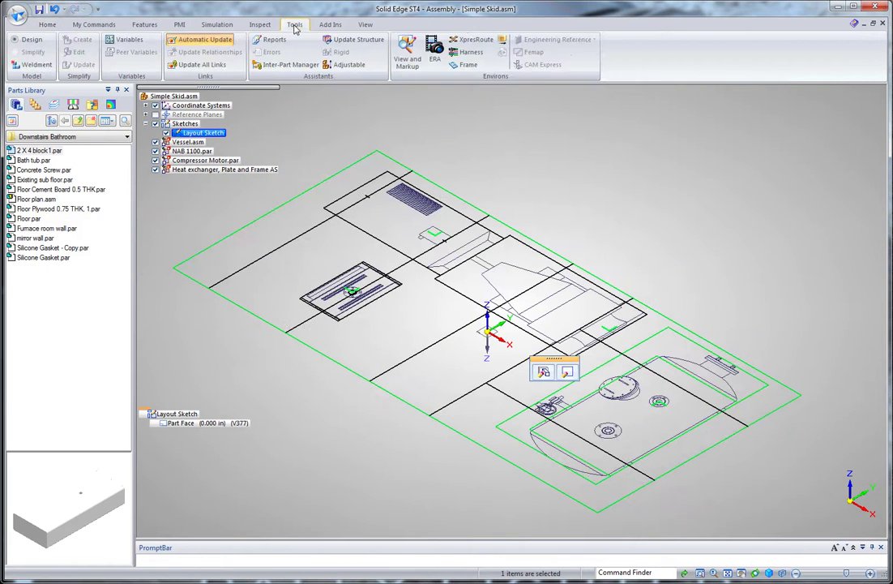
{"action": "left_click", "coordinate": [469, 64]}
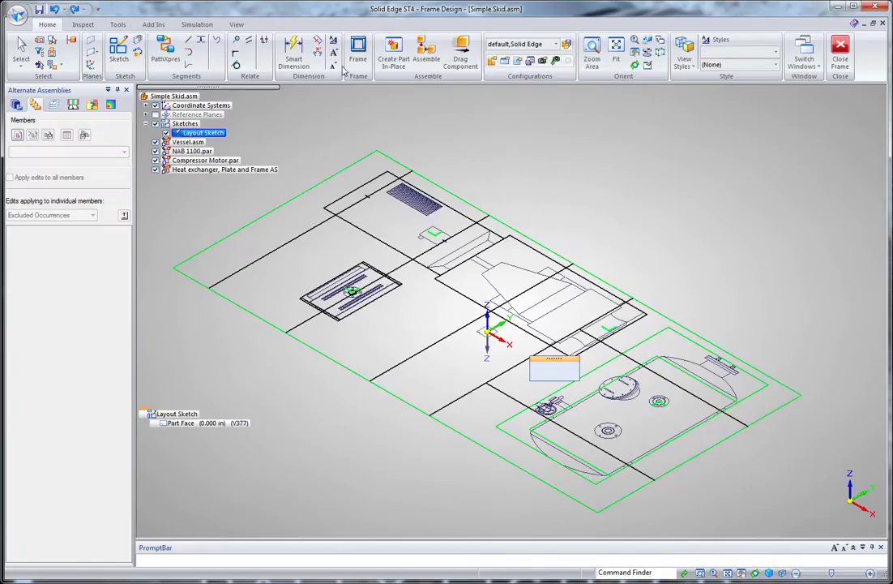
Step: Create a rectangular tubing frame along the base rectangle and all cross-member lines, accepting the mitered corner treatment in the frame options
{"action": "left_click", "coordinate": [354, 60]}
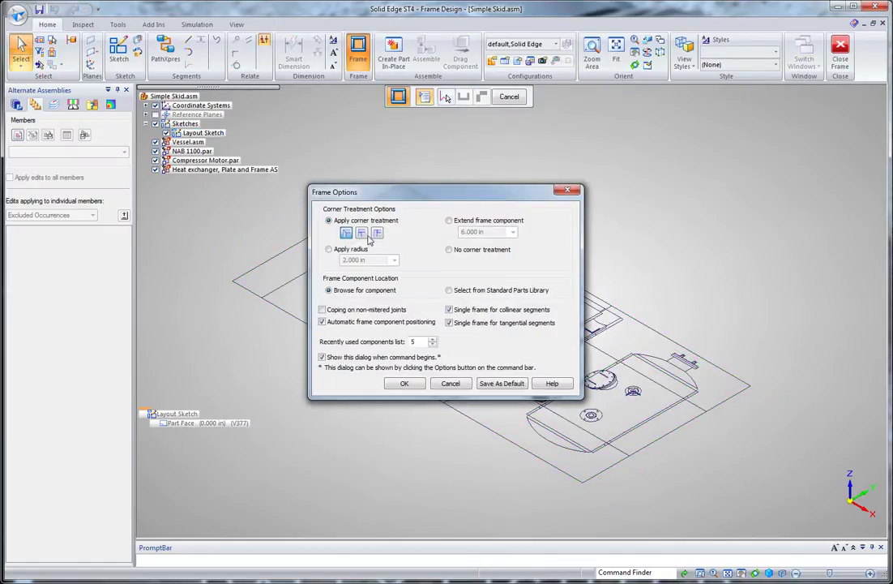
{"action": "left_click", "coordinate": [410, 384]}
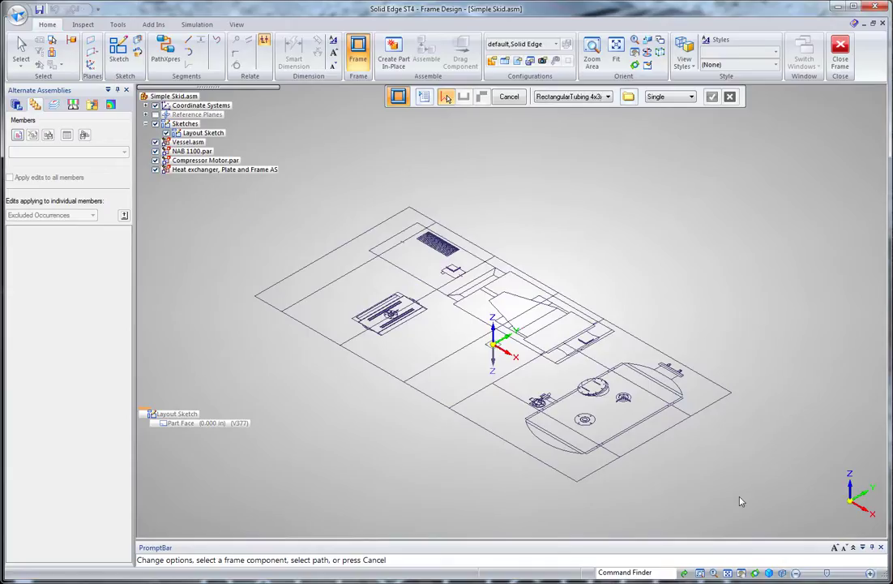
{"action": "left_click_drag", "start_coordinate": [751, 519], "coordinate": [215, 190]}
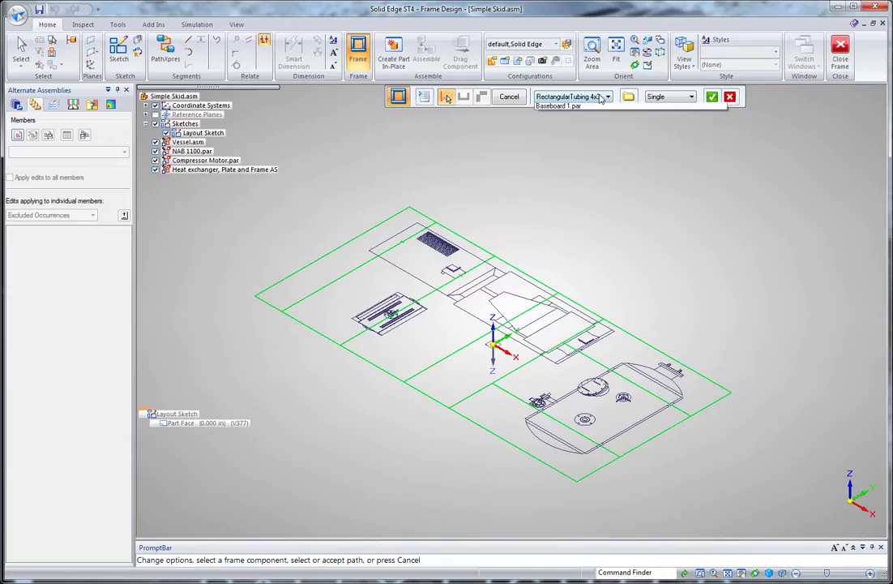
{"action": "left_click", "coordinate": [557, 108]}
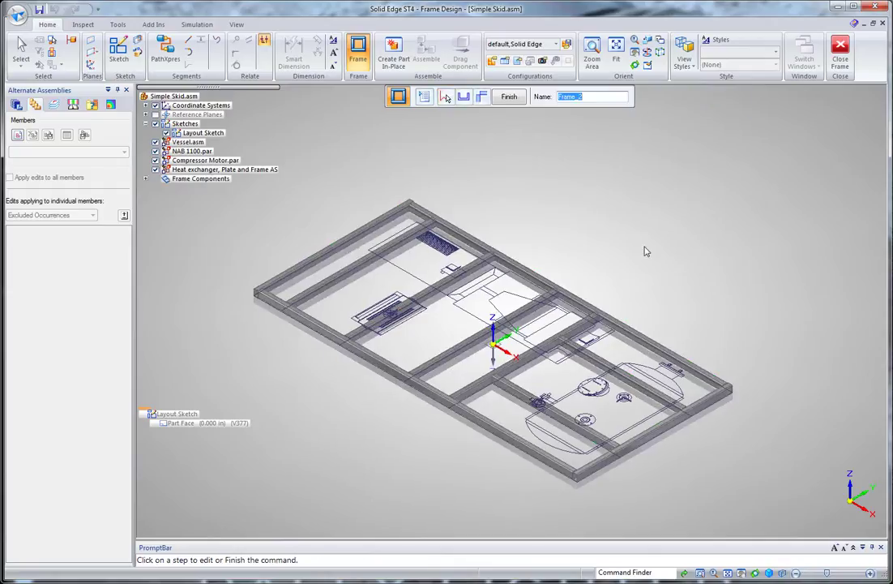
Step: Bring up the cross sections of the frame members for editing, check their position on the paths, and finish the frame
{"action": "scroll", "coordinate": [646, 252], "scroll_direction": "up", "scroll_amount": 2}
{"action": "scroll", "coordinate": [645, 251], "scroll_direction": "up", "scroll_amount": 4}
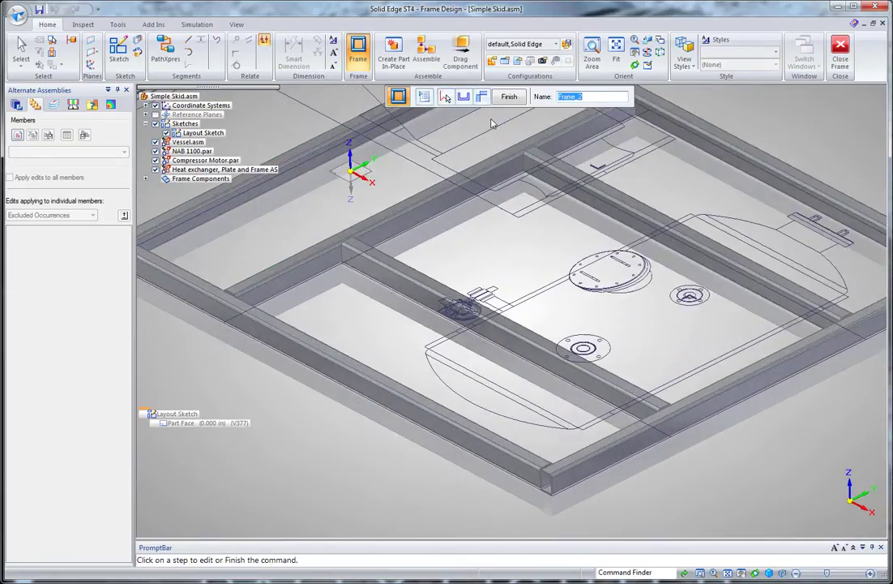
{"action": "left_click", "coordinate": [465, 98]}
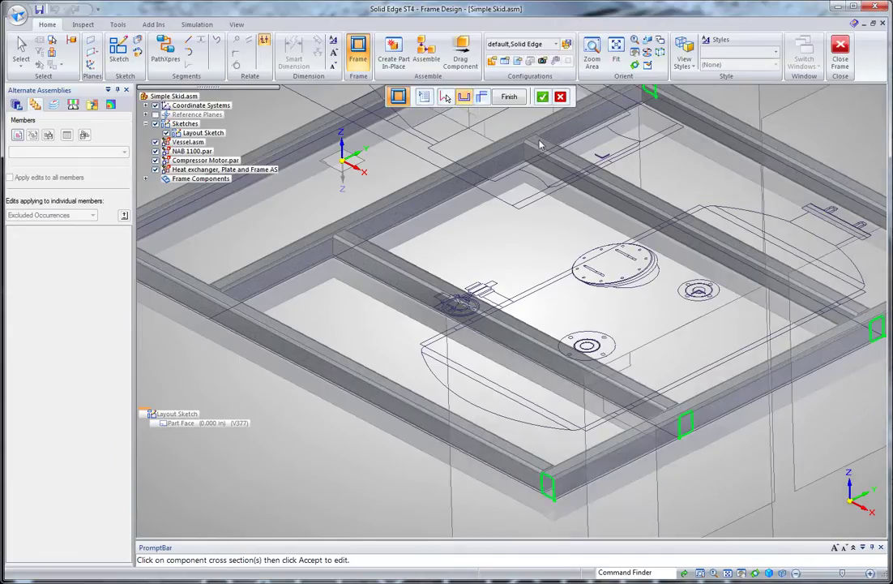
{"action": "left_click", "coordinate": [542, 98]}
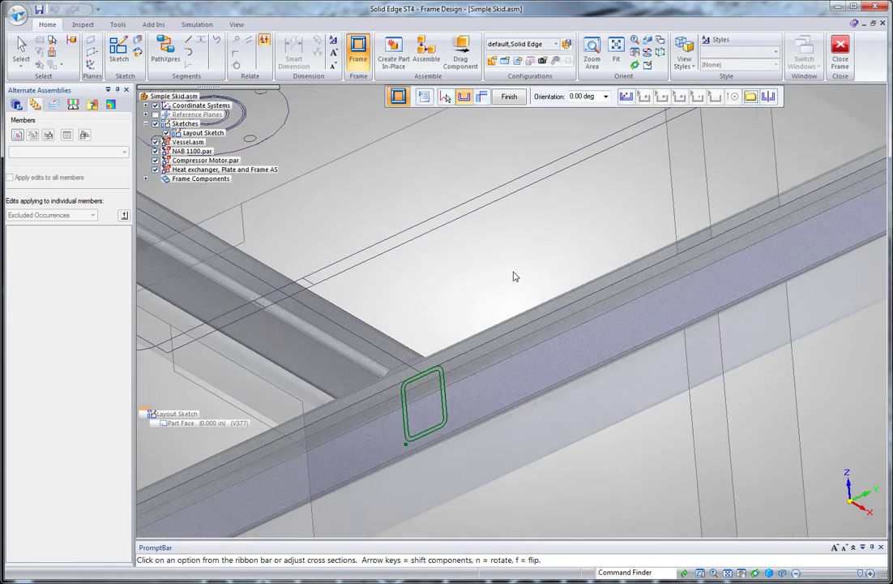
{"action": "scroll", "coordinate": [513, 277], "scroll_direction": "down", "scroll_amount": 8}
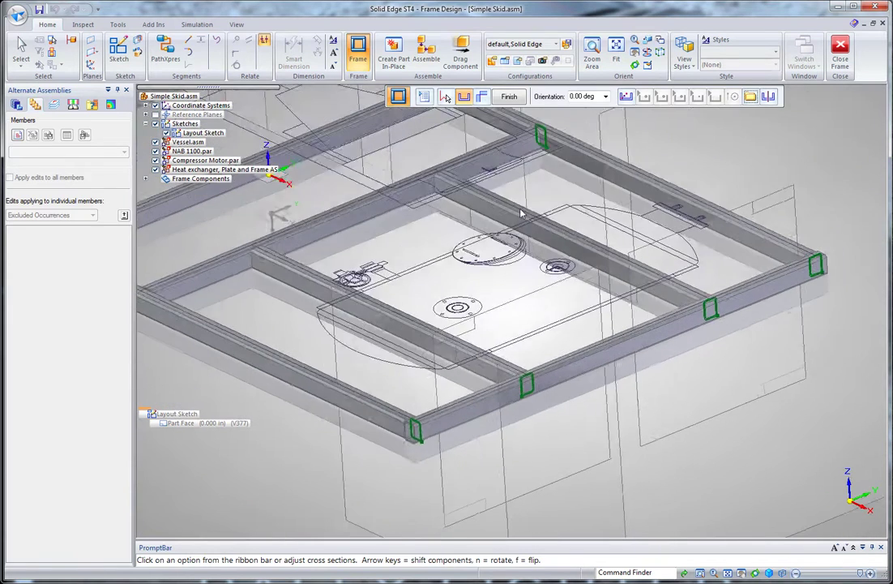
{"action": "left_click", "coordinate": [514, 98]}
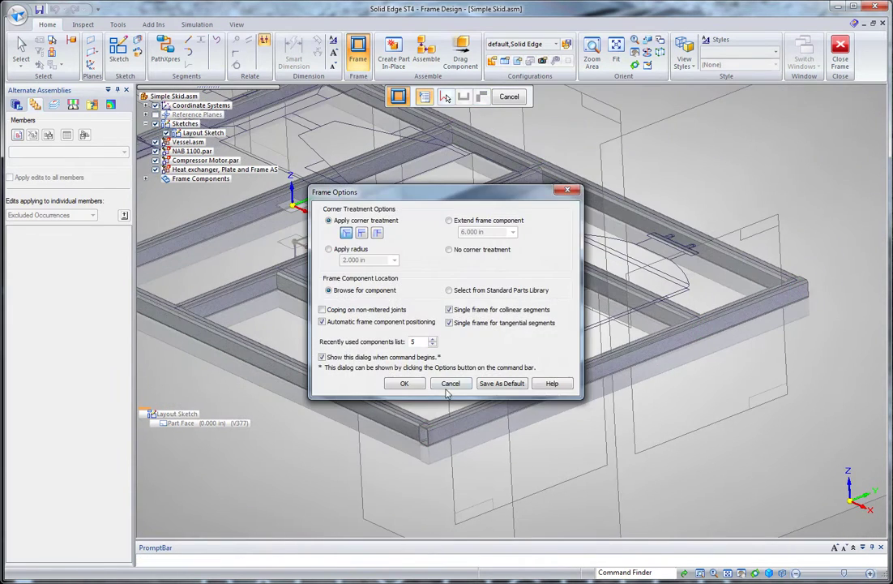
Step: Cancel the frame options and leave the Frame Design environment to return to the skid assembly
{"action": "left_click", "coordinate": [450, 383]}
{"action": "left_click", "coordinate": [840, 53]}
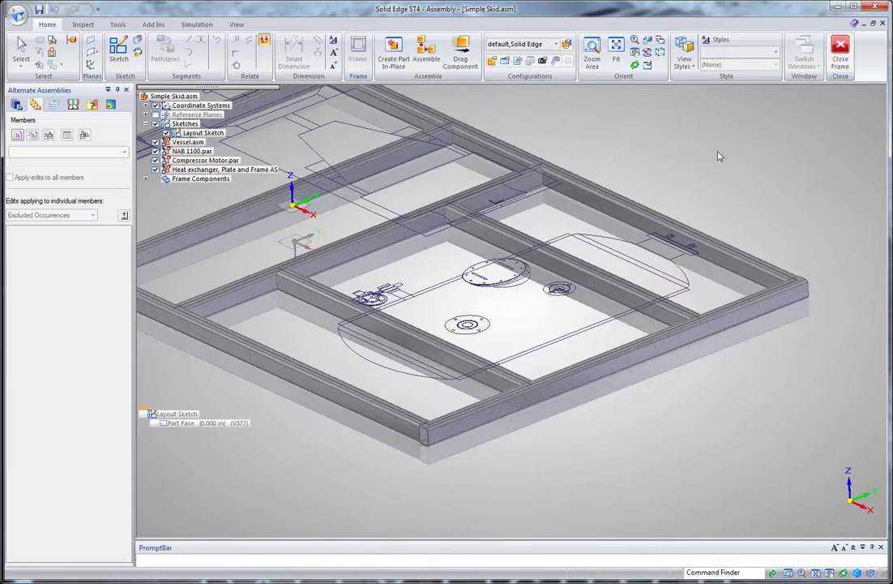
{"action": "scroll", "coordinate": [429, 122], "scroll_direction": "down", "scroll_amount": 6}
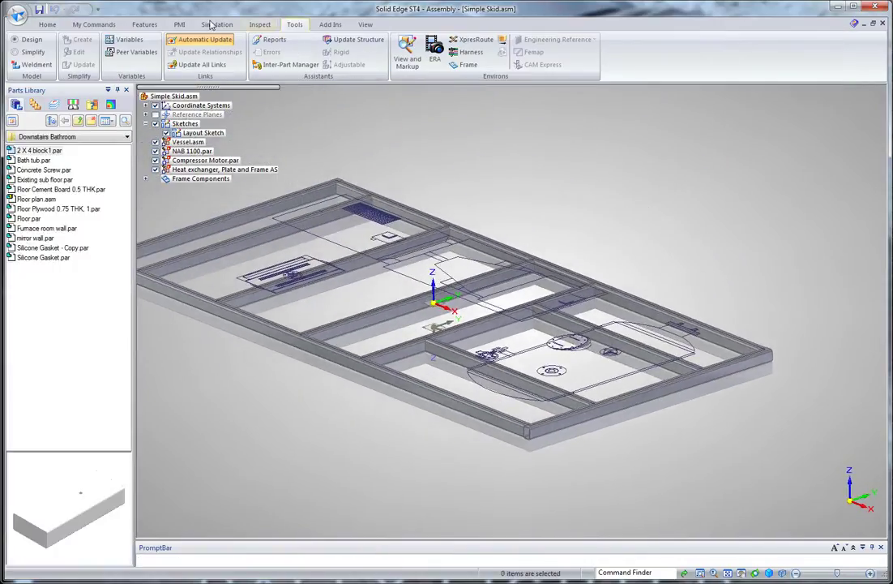
Step: Publish the vessel, NAB 1100, compressor motor and heat exchanger virtual components as real components, using simplified representations for the predefined ones
{"action": "left_click", "coordinate": [49, 24]}
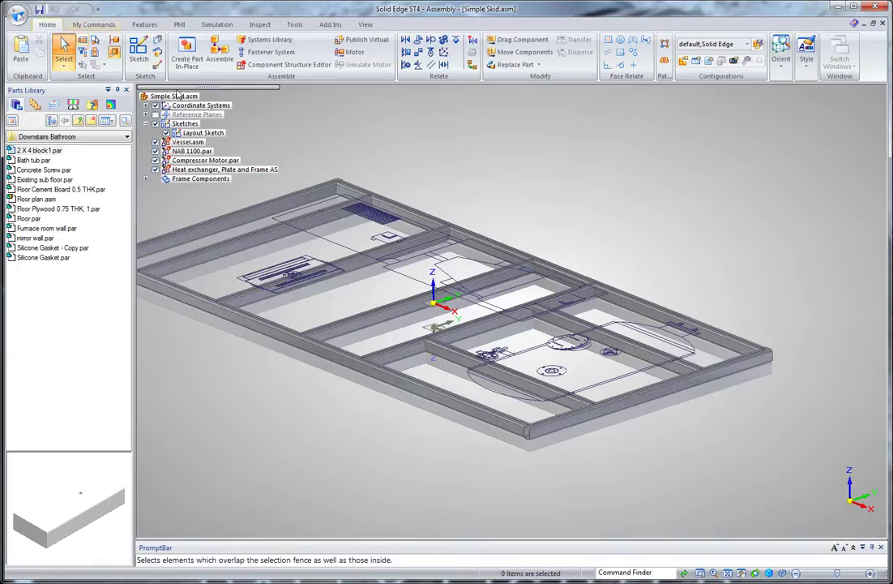
{"action": "left_click", "coordinate": [362, 38]}
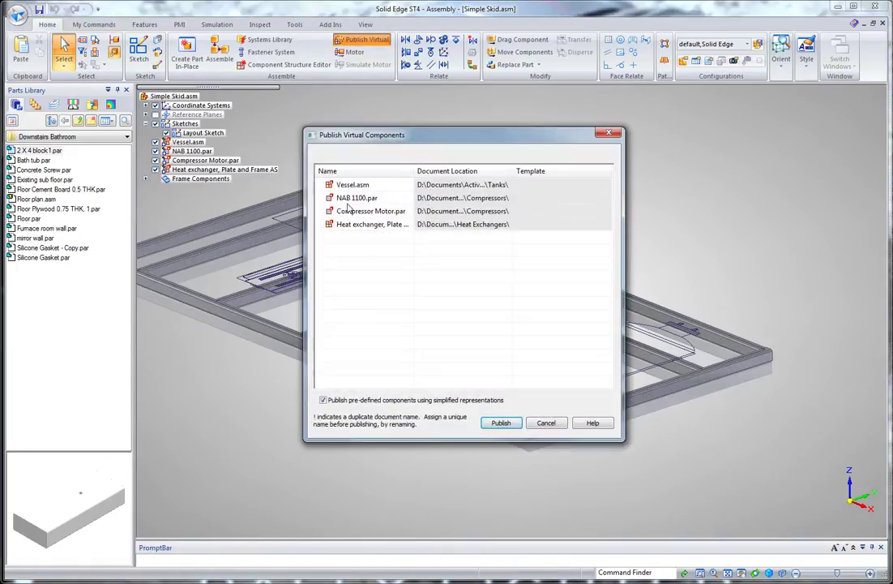
{"action": "left_click", "coordinate": [511, 427]}
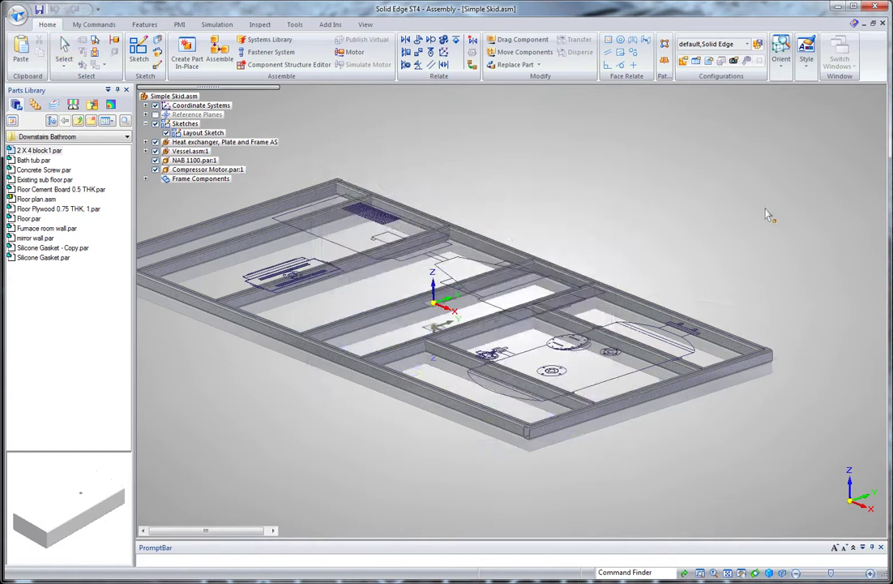
{"action": "scroll", "coordinate": [719, 158], "scroll_direction": "up", "scroll_amount": 5}
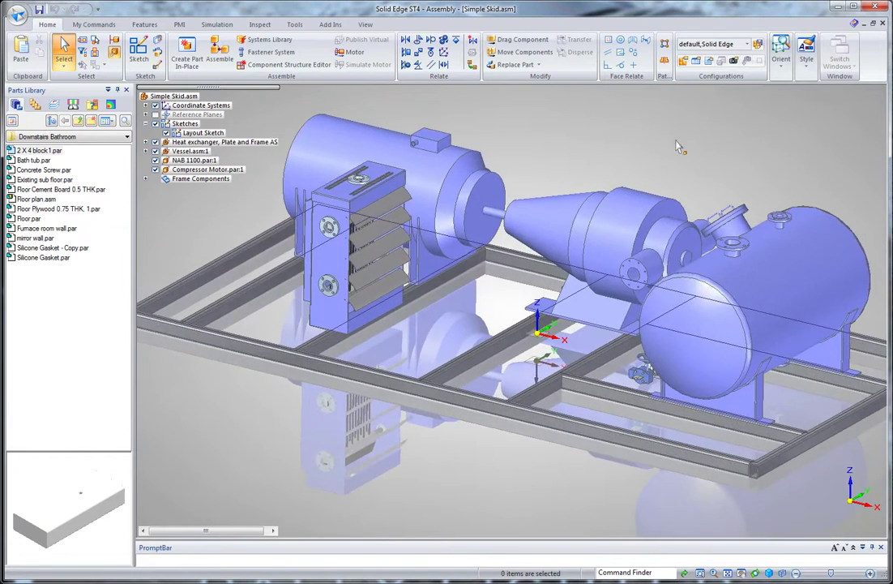
Step: Activate the plate-and-frame heat exchanger assembly
{"action": "middle_click_drag", "start_coordinate": [502, 261], "coordinate": [563, 326], "text": "shift"}
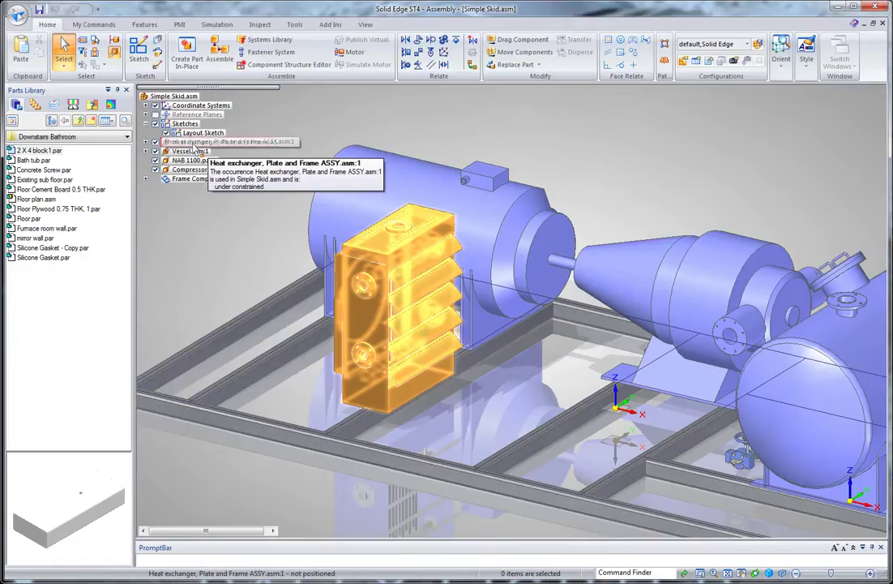
{"action": "left_click", "coordinate": [193, 144]}
{"action": "right_click", "coordinate": [195, 148]}
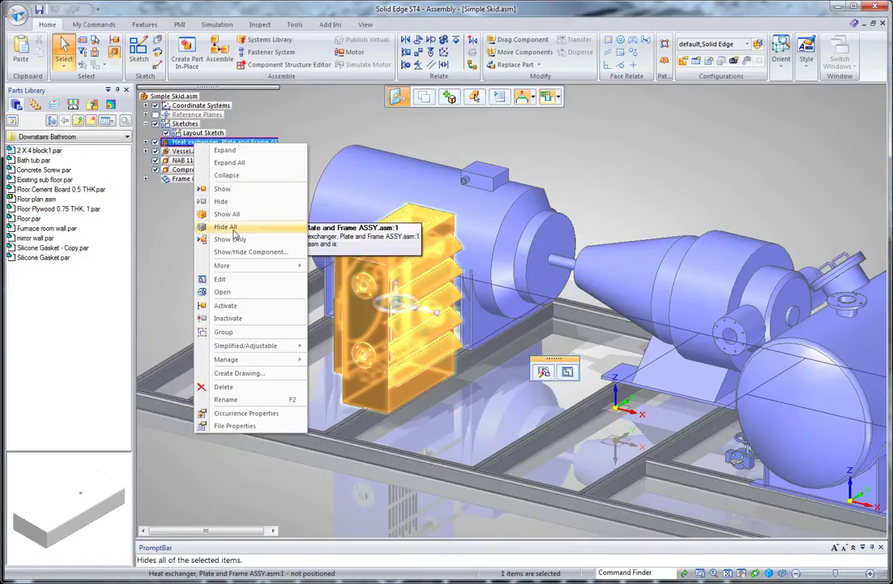
{"action": "left_click", "coordinate": [233, 306]}
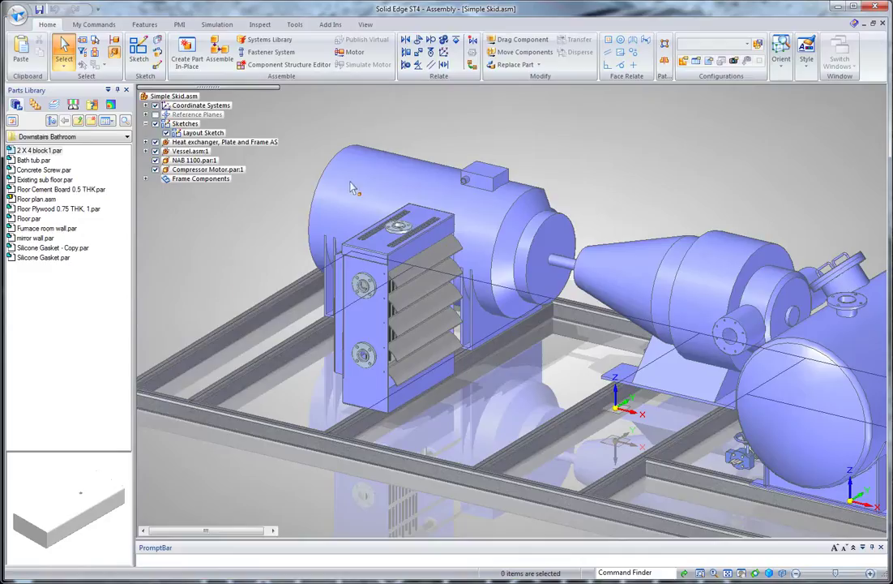
Step: Rotate the heat exchanger by -90 degrees about the vertical axis through its top flange
{"action": "scroll", "coordinate": [297, 281], "scroll_direction": "up", "scroll_amount": 3}
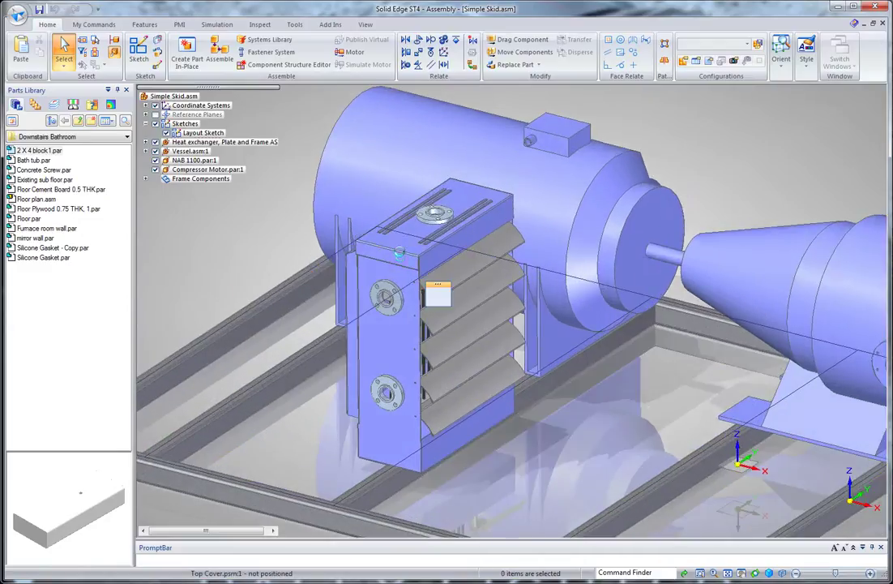
{"action": "left_click", "coordinate": [391, 250]}
{"action": "left_click_drag", "start_coordinate": [393, 254], "coordinate": [437, 217]}
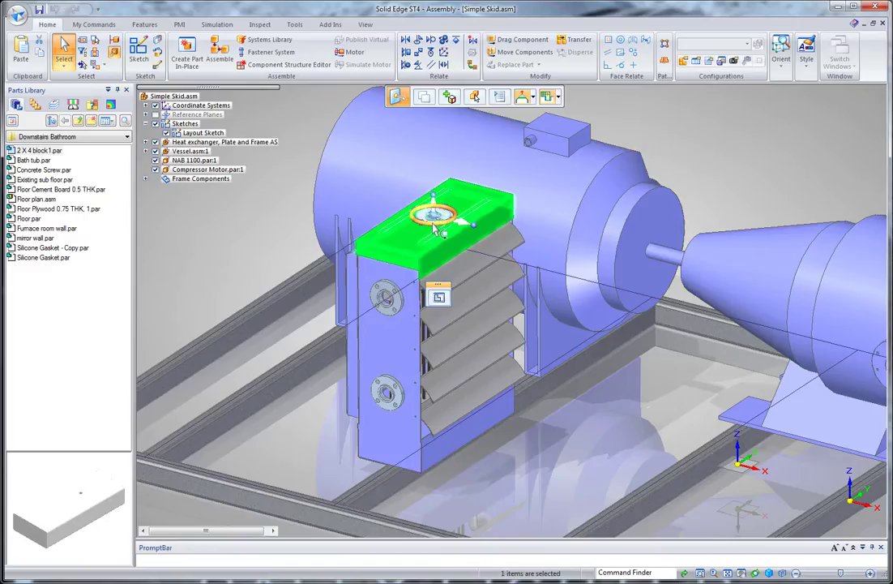
{"action": "left_click", "coordinate": [436, 223]}
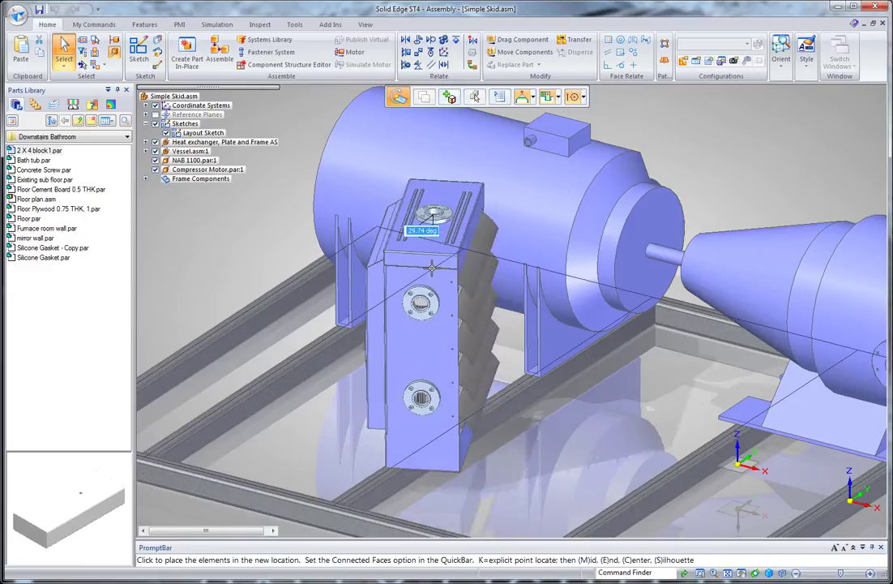
{"action": "type", "text": "-"}
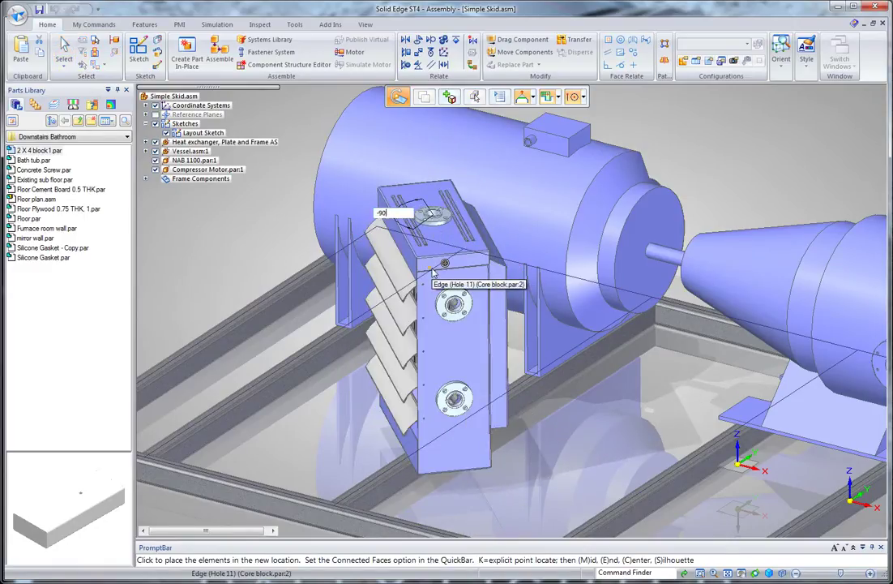
{"action": "type", "text": "90"}
{"action": "key", "text": "Return"}
Step: Move the heat exchanger about 54 in along the skid's X direction toward the vessel, measuring from its lower corner, and clear the selection
{"action": "left_click", "coordinate": [463, 206]}
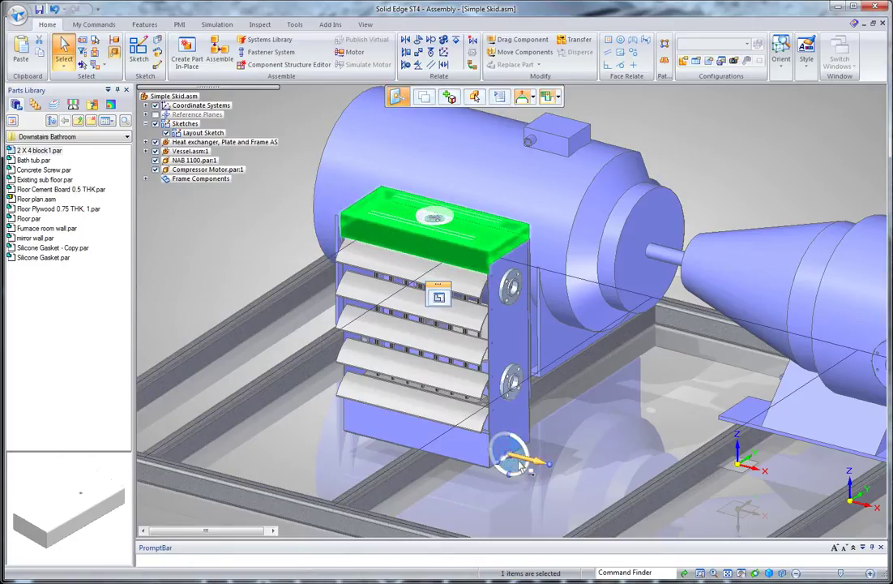
{"action": "left_click", "coordinate": [522, 463]}
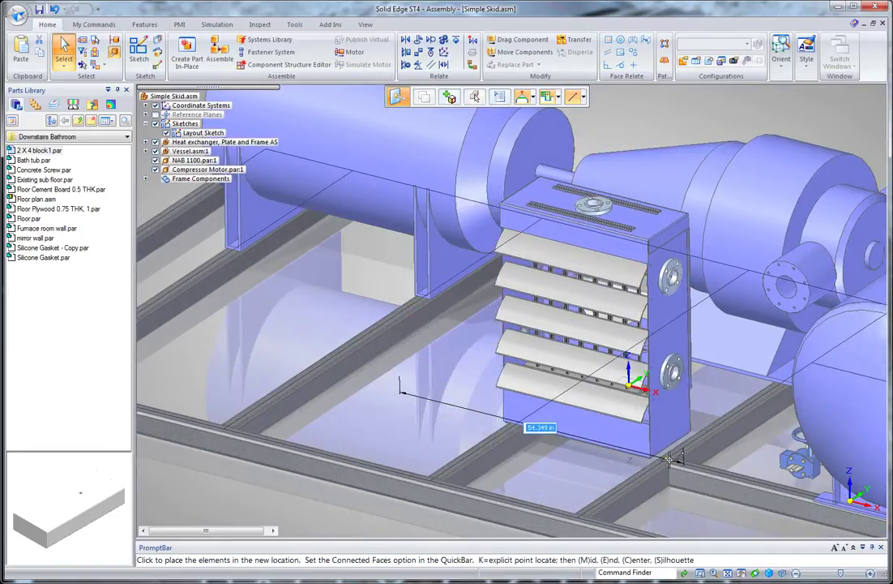
{"action": "left_click", "coordinate": [672, 474]}
{"action": "left_click", "coordinate": [606, 212]}
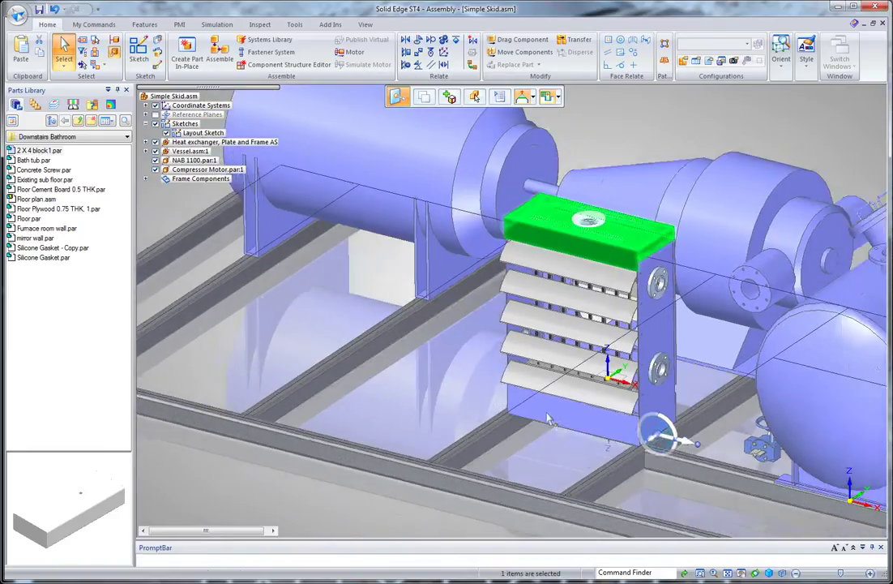
{"action": "scroll", "coordinate": [457, 337], "scroll_direction": "down", "scroll_amount": 5}
{"action": "key", "text": "Escape"}
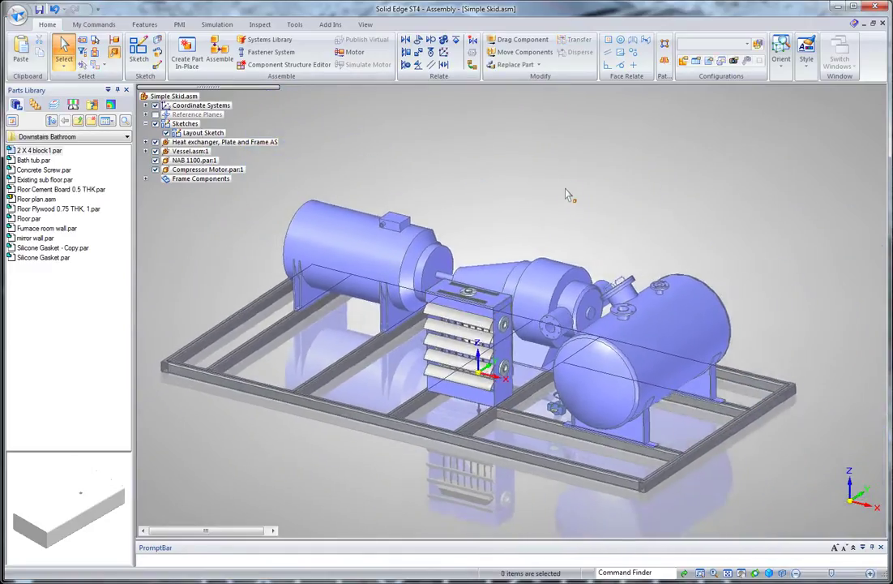
Step: Create a drawing of the skid assembly with the Welded Frame.dft template, without the view creation wizard, and examine its frame component and material tables
{"action": "left_click", "coordinate": [19, 15]}
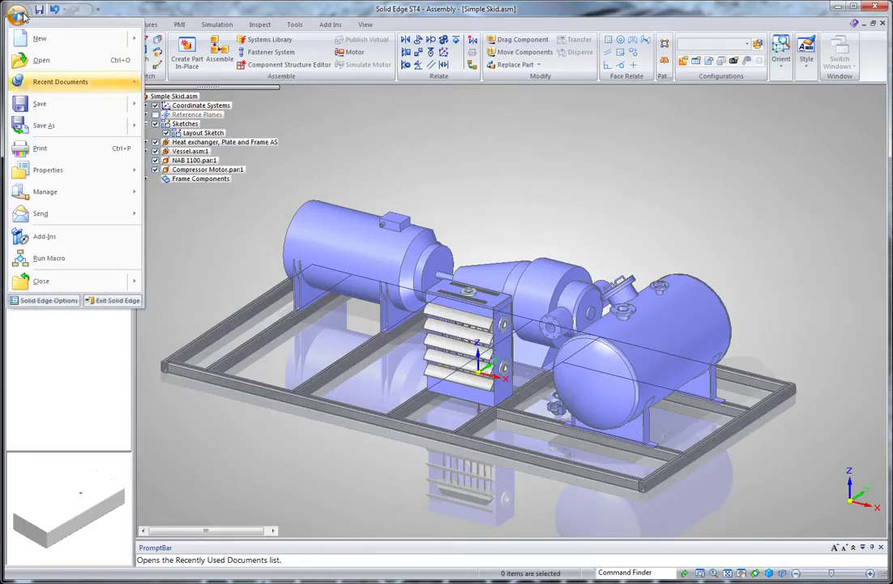
{"action": "mouse_move", "coordinate": [70, 40]}
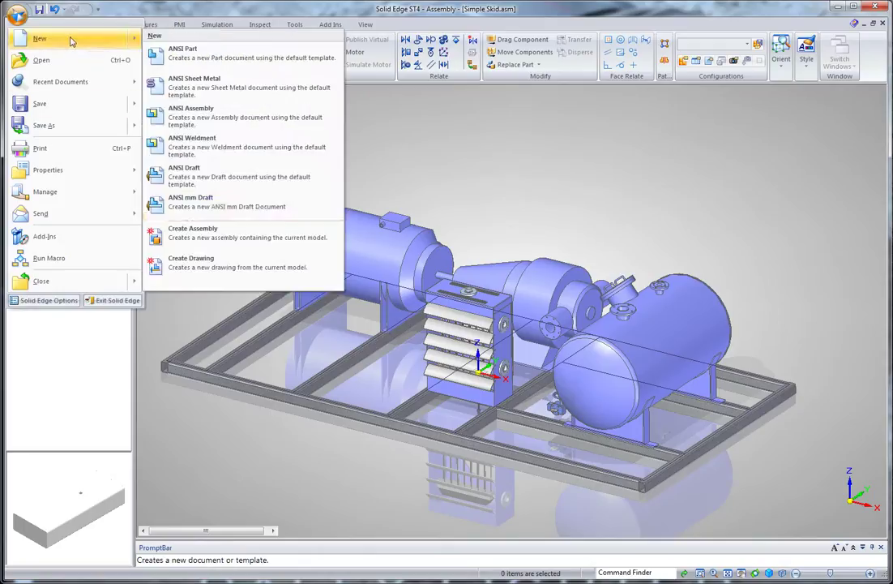
{"action": "left_click", "coordinate": [193, 261]}
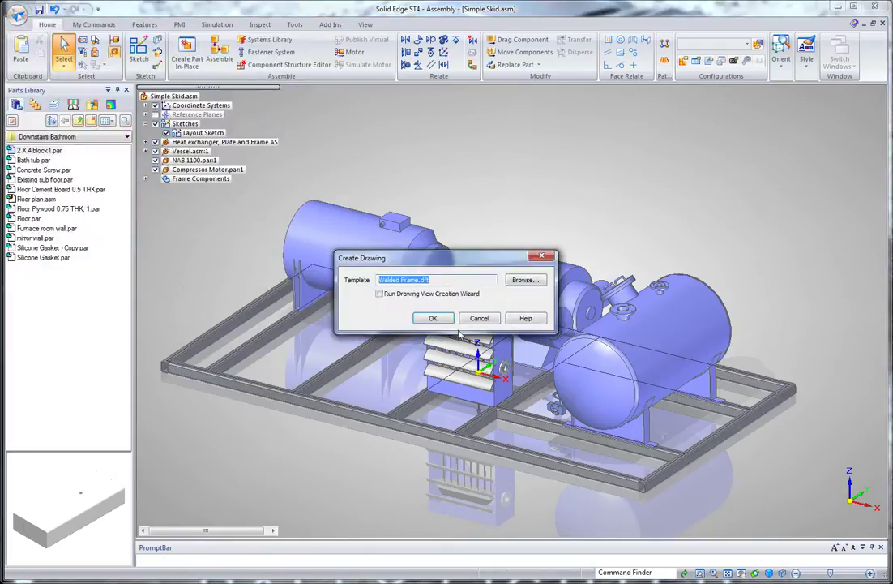
{"action": "left_click", "coordinate": [434, 319]}
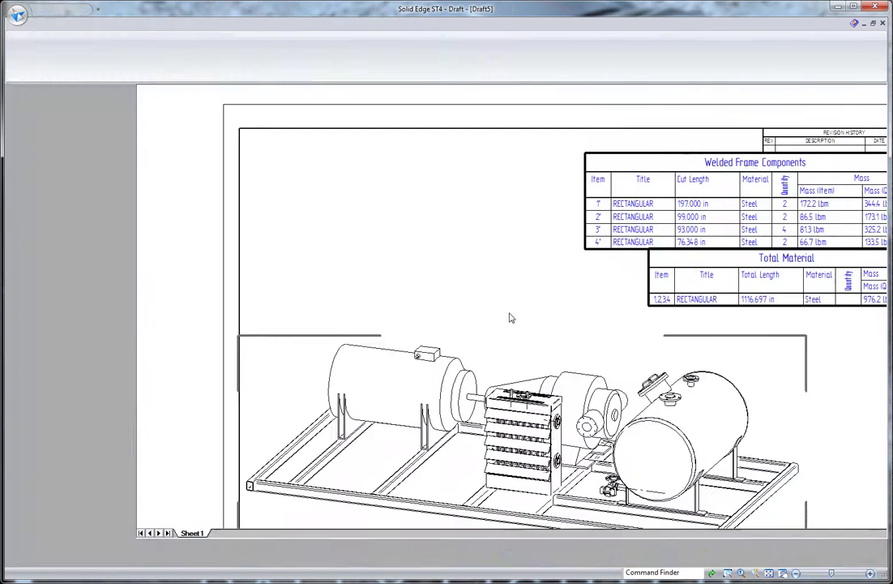
{"action": "middle_click_drag", "start_coordinate": [622, 279], "coordinate": [394, 304]}
{"action": "scroll", "coordinate": [580, 308], "scroll_direction": "up", "scroll_amount": 1}
{"action": "scroll", "coordinate": [706, 344], "scroll_direction": "up", "scroll_amount": 2}
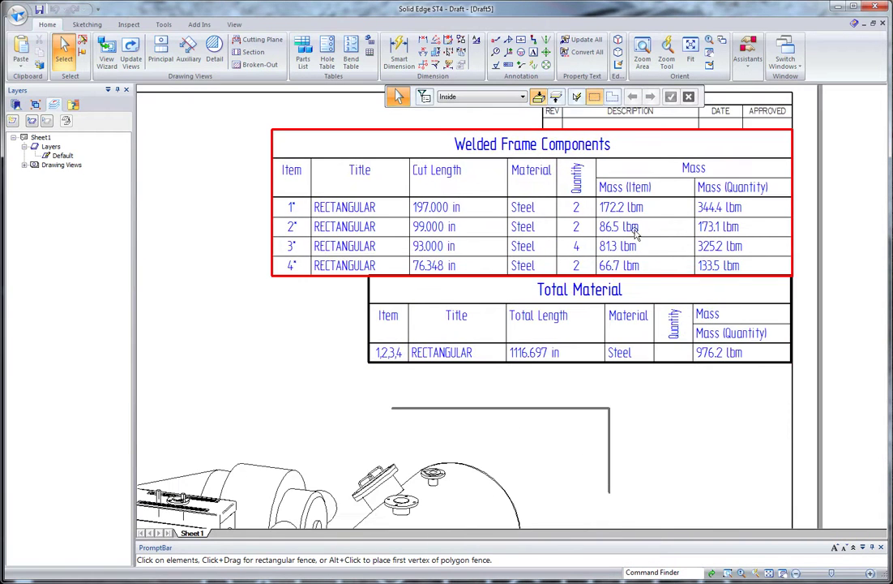